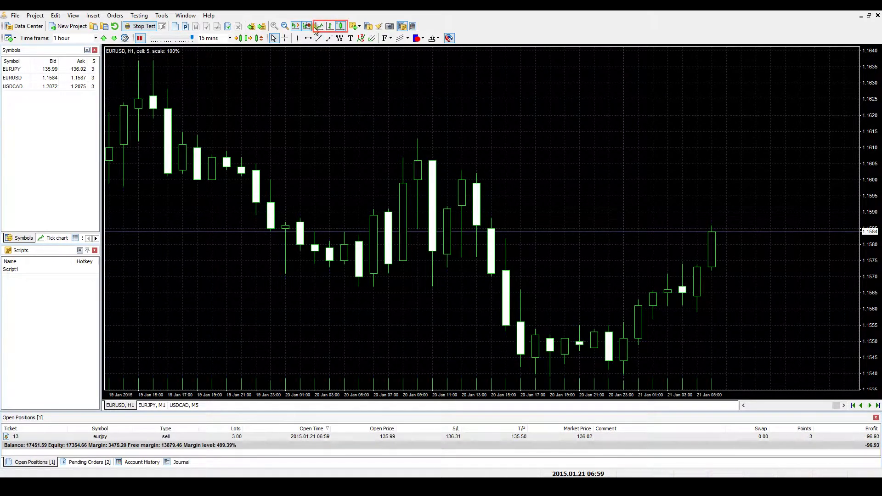
Switch the EURUSD H1 chart style to OHLC bars, then to a line chart.
{"action": "left_click", "coordinate": [73, 16]}
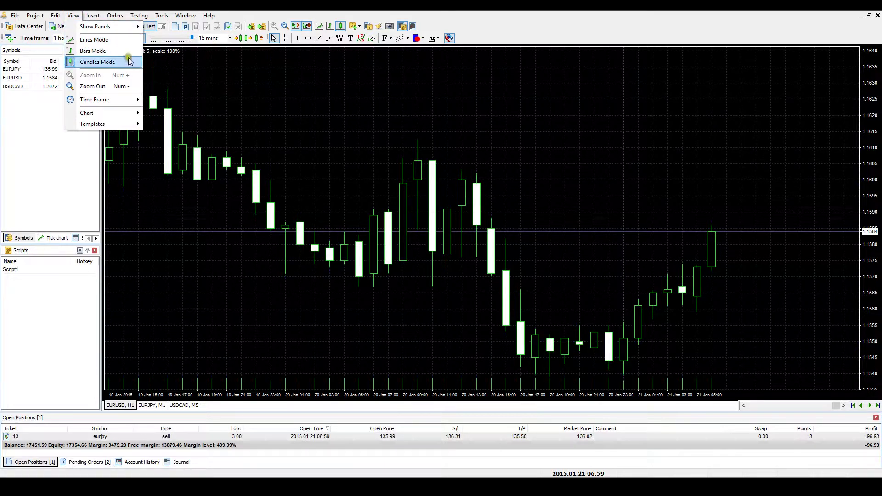
{"action": "left_click", "coordinate": [175, 140]}
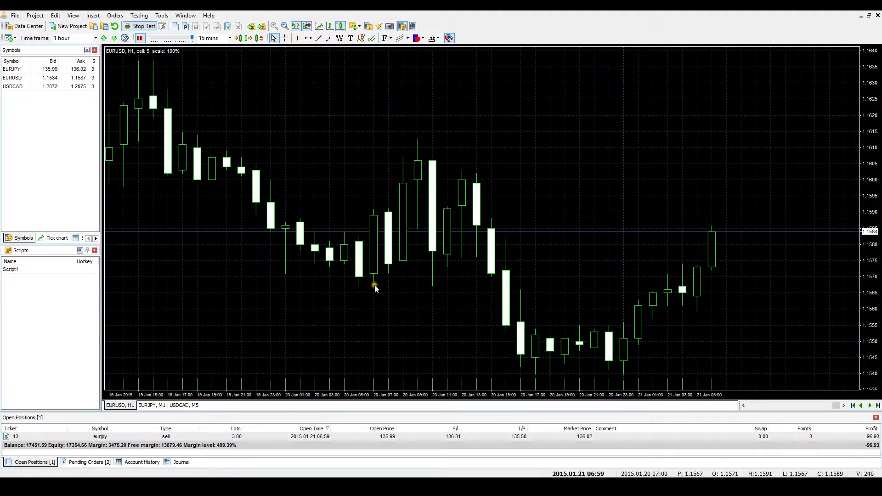
{"action": "left_click", "coordinate": [329, 27]}
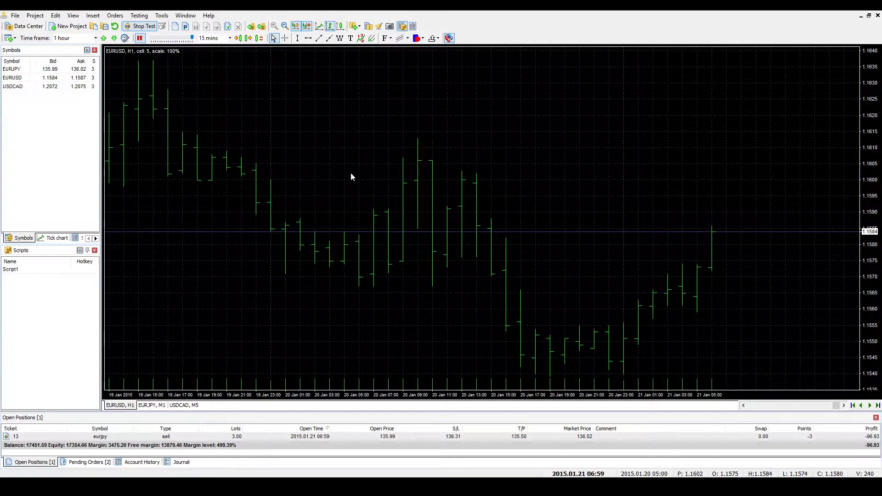
{"action": "left_click", "coordinate": [319, 26]}
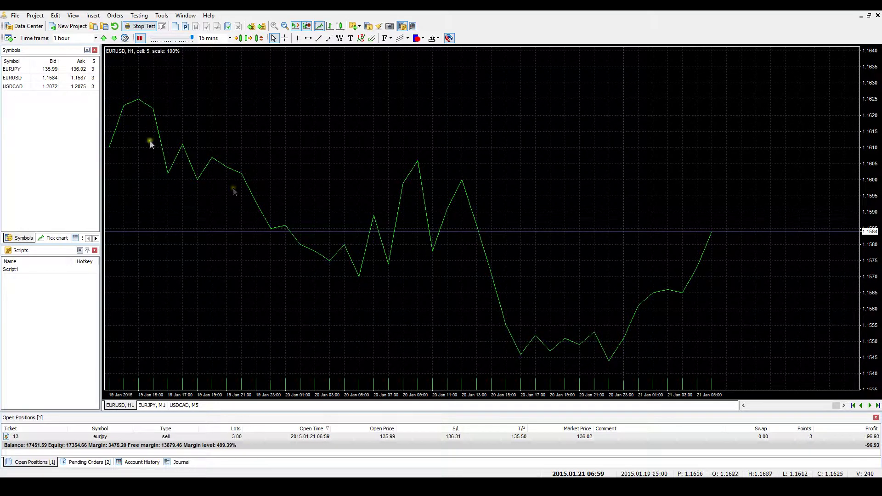
Add a EURUSD range bars chart with the bar size changed from 5 to 30 points.
{"action": "left_click", "coordinate": [14, 16]}
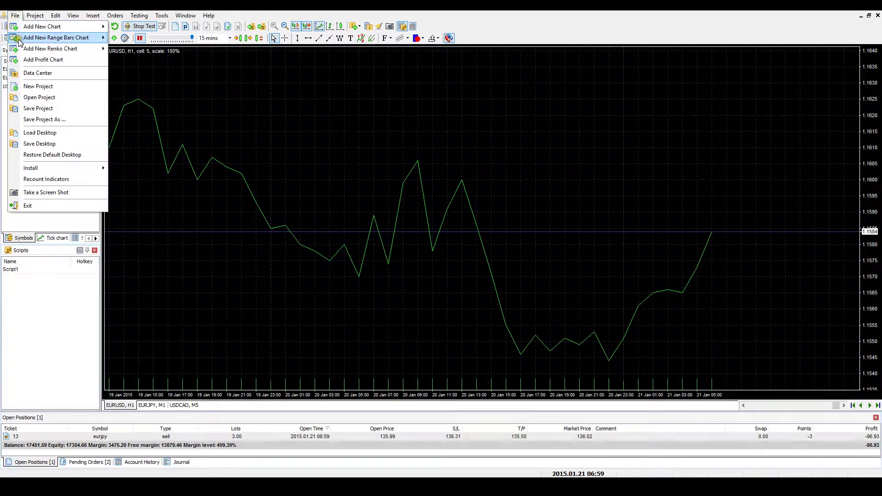
{"action": "mouse_move", "coordinate": [32, 40]}
{"action": "left_click", "coordinate": [138, 50]}
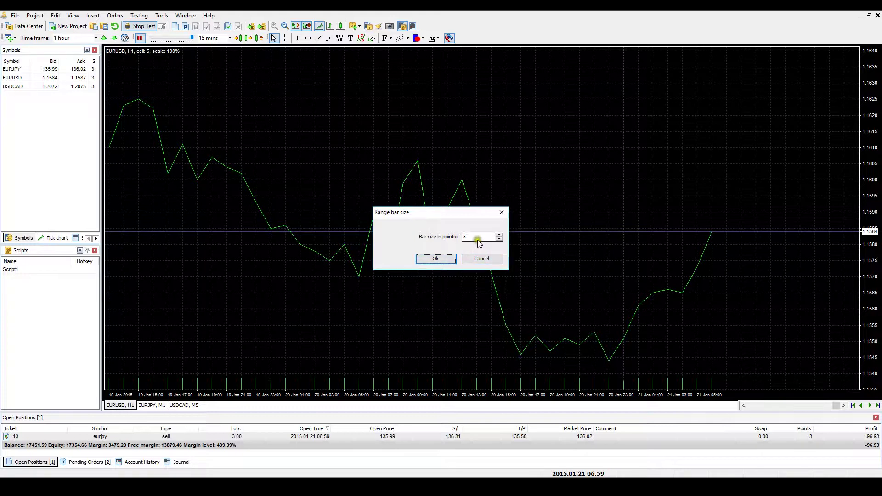
{"action": "left_click_drag", "start_coordinate": [477, 237], "coordinate": [464, 237]}
{"action": "type", "text": "30"}
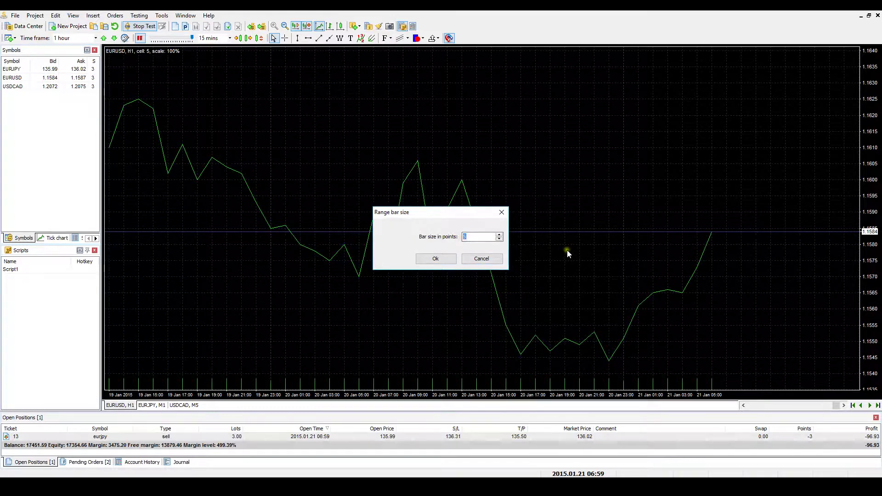
{"action": "left_click", "coordinate": [434, 258]}
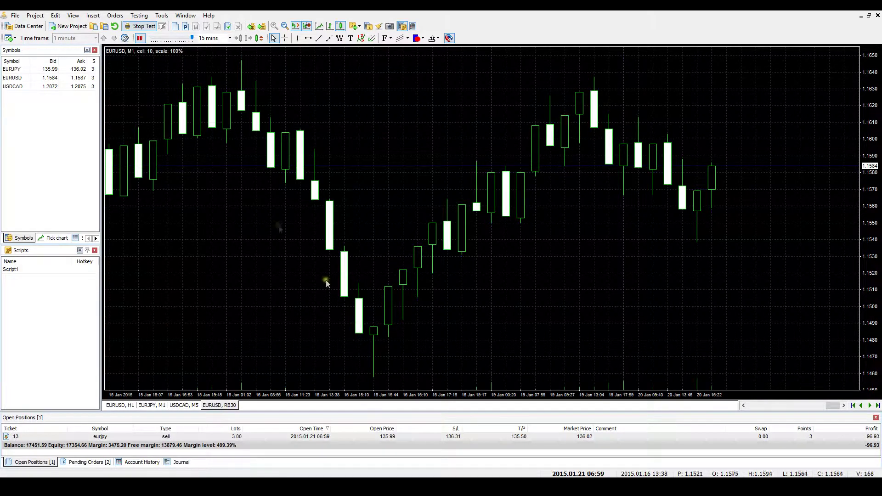
Add a EURUSD Renko chart with a bar size of 30, then show the tick chart in the side panel.
{"action": "left_click", "coordinate": [15, 15]}
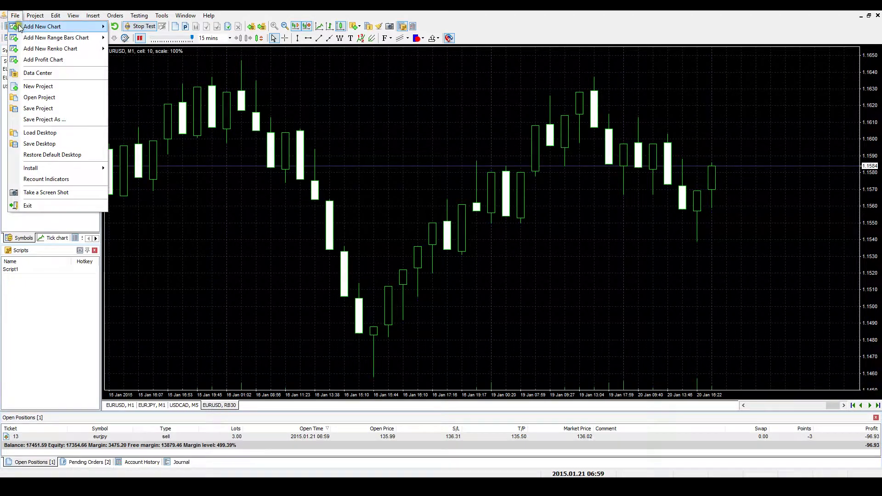
{"action": "mouse_move", "coordinate": [90, 49]}
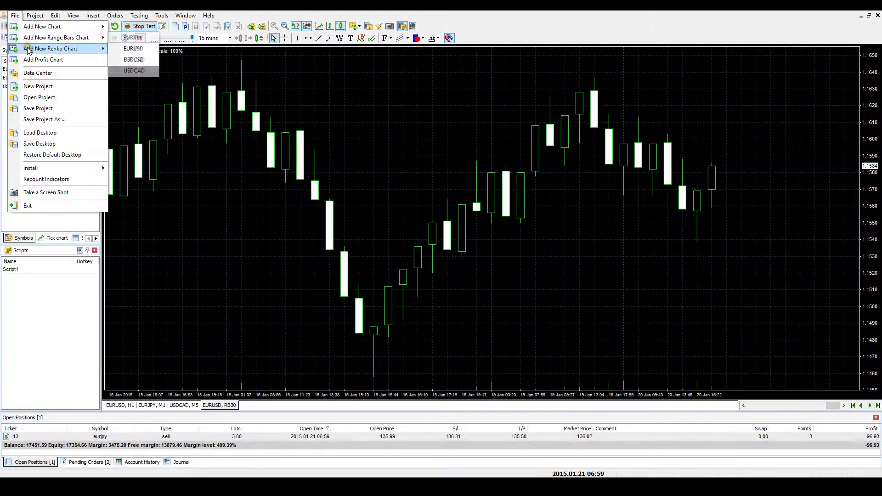
{"action": "left_click", "coordinate": [133, 60]}
{"action": "double_click", "coordinate": [477, 236]}
{"action": "type", "text": "30"}
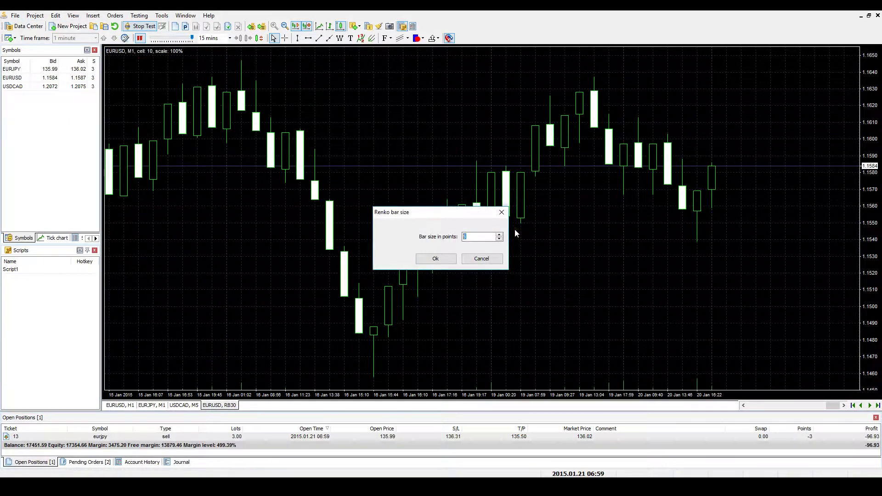
{"action": "left_click", "coordinate": [451, 260]}
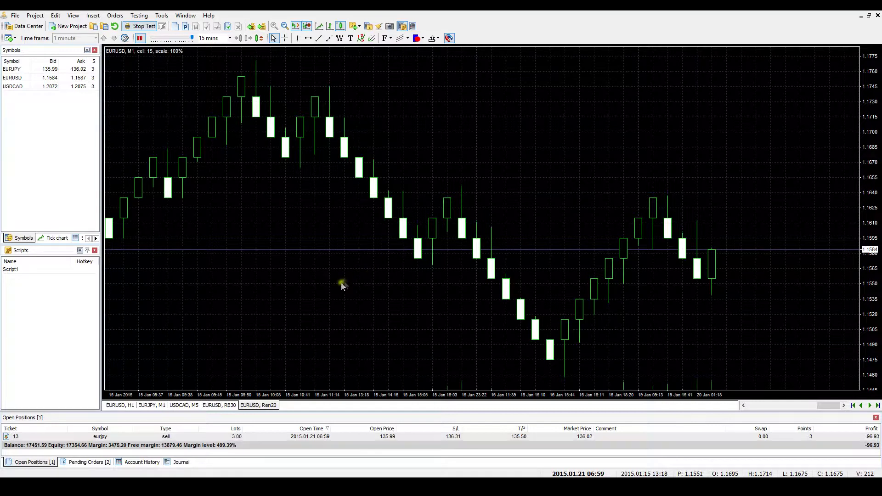
{"action": "left_click", "coordinate": [50, 238]}
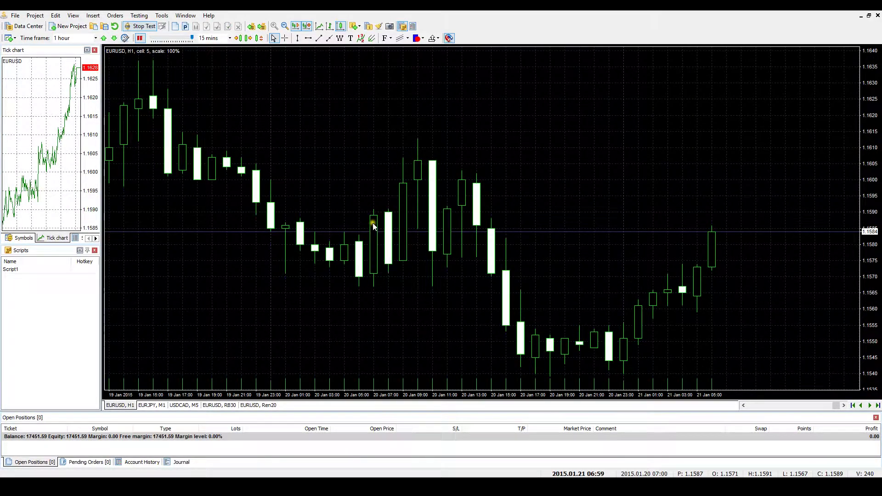
Bring the EURUSD H1 candlestick chart back into view, with the tick chart also open.
{"action": "left_click", "coordinate": [385, 212]}
{"action": "left_click", "coordinate": [387, 261]}
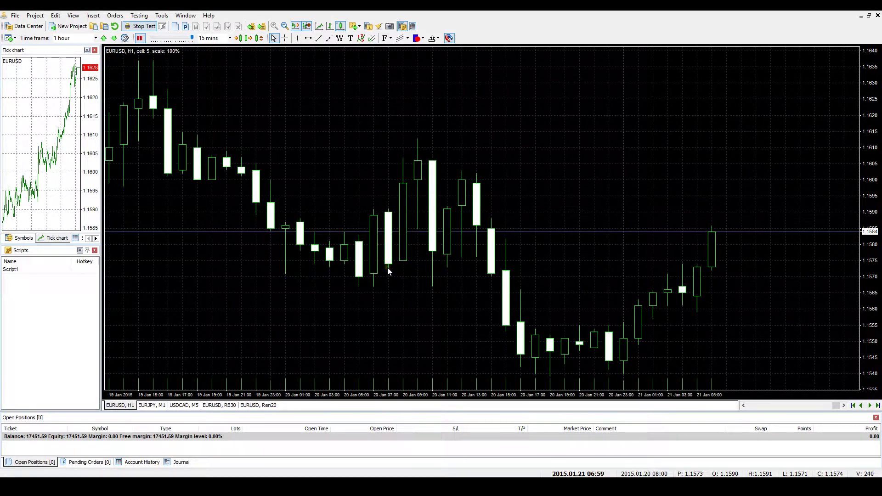
{"action": "left_click", "coordinate": [314, 157]}
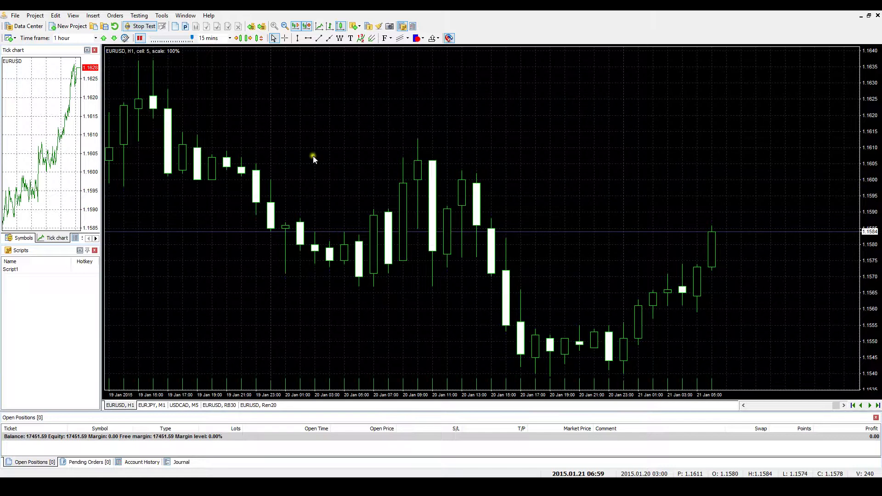
In chart settings, apply the Black on White colour scheme with a Snow background.
{"action": "right_click", "coordinate": [326, 100]}
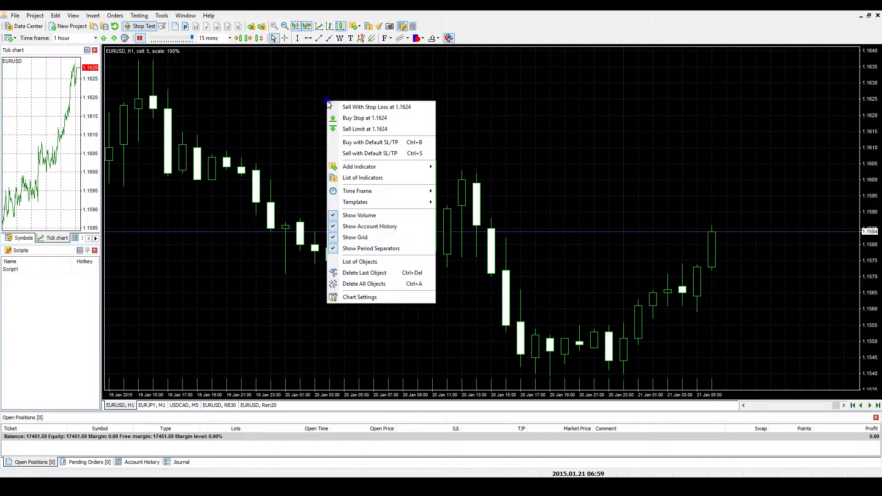
{"action": "left_click", "coordinate": [384, 298]}
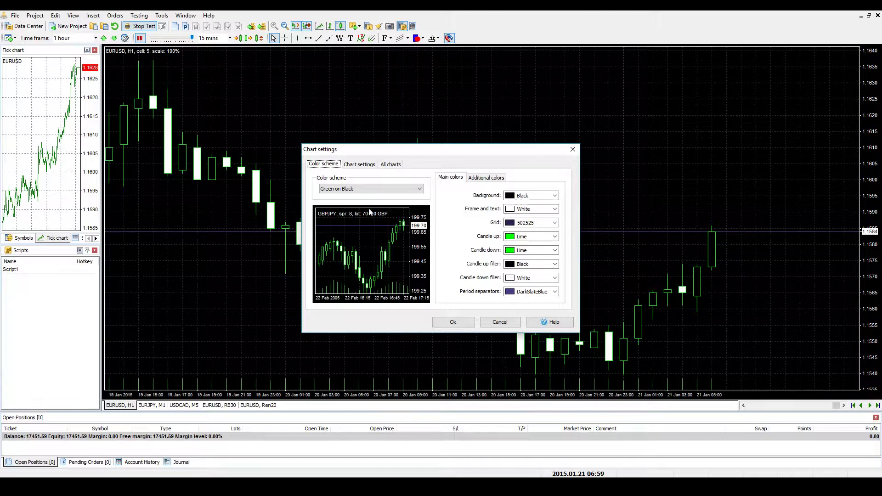
{"action": "left_click", "coordinate": [419, 188]}
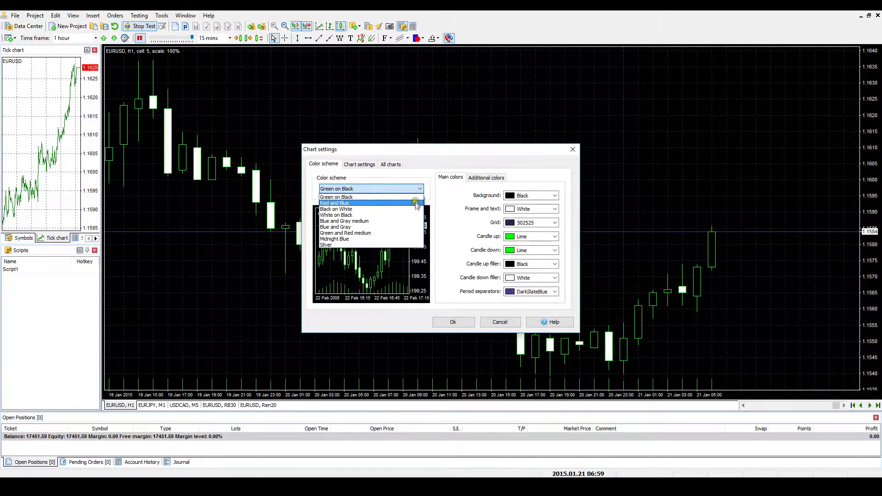
{"action": "left_click", "coordinate": [415, 210]}
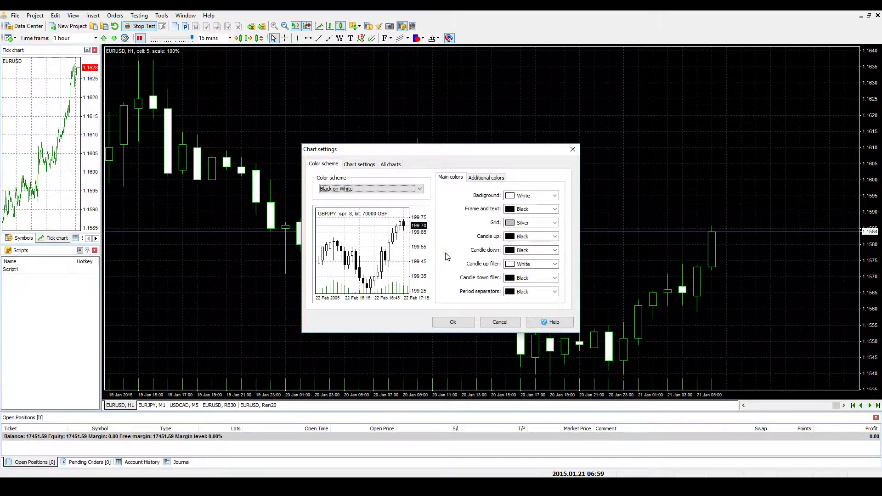
{"action": "left_click", "coordinate": [555, 196]}
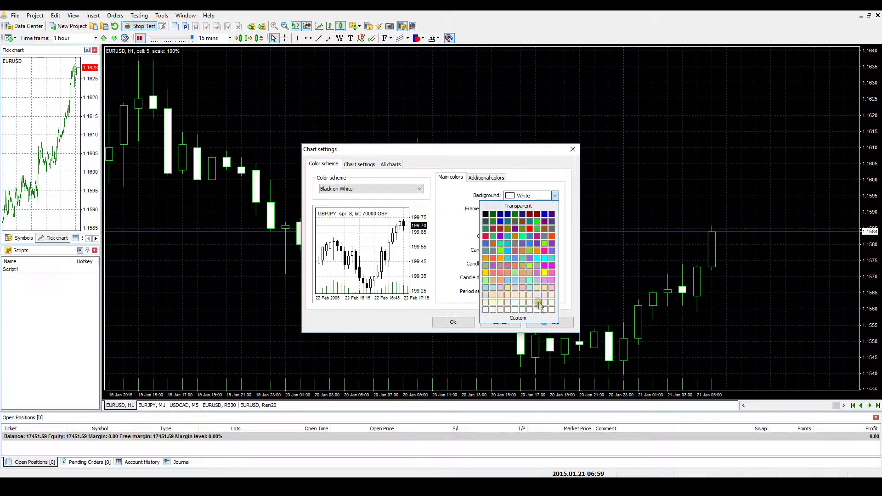
{"action": "left_click", "coordinate": [538, 310]}
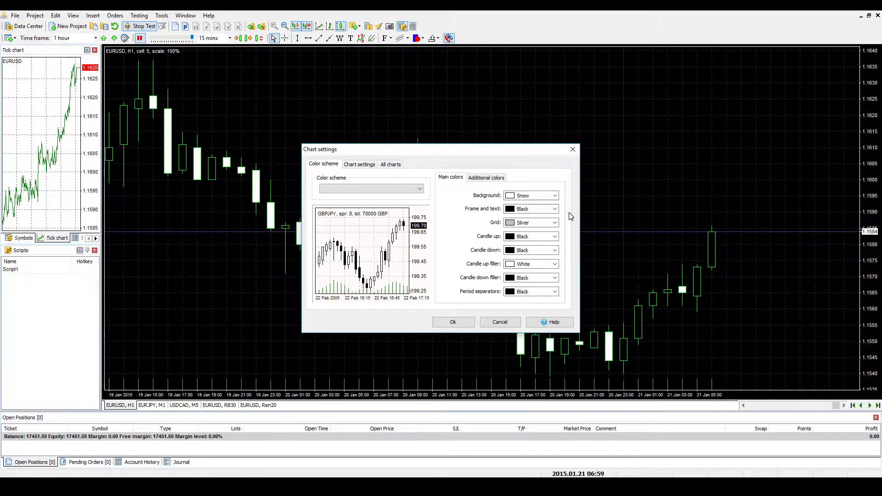
Set frame and text to DarkBlue, grid to Gainsboro and the current price level to Red, then apply.
{"action": "left_click", "coordinate": [554, 209]}
{"action": "left_click", "coordinate": [578, 228]}
{"action": "left_click", "coordinate": [556, 223]}
{"action": "left_click", "coordinate": [577, 255]}
{"action": "left_click", "coordinate": [495, 180]}
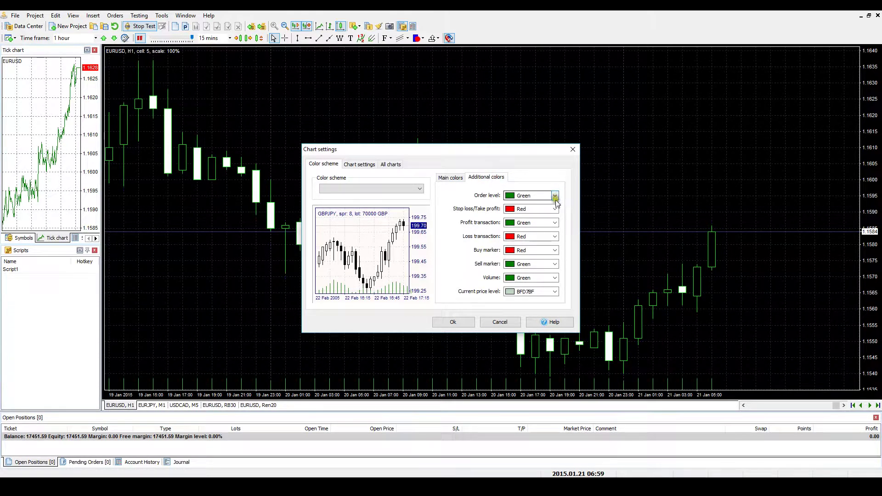
{"action": "left_click", "coordinate": [555, 292]}
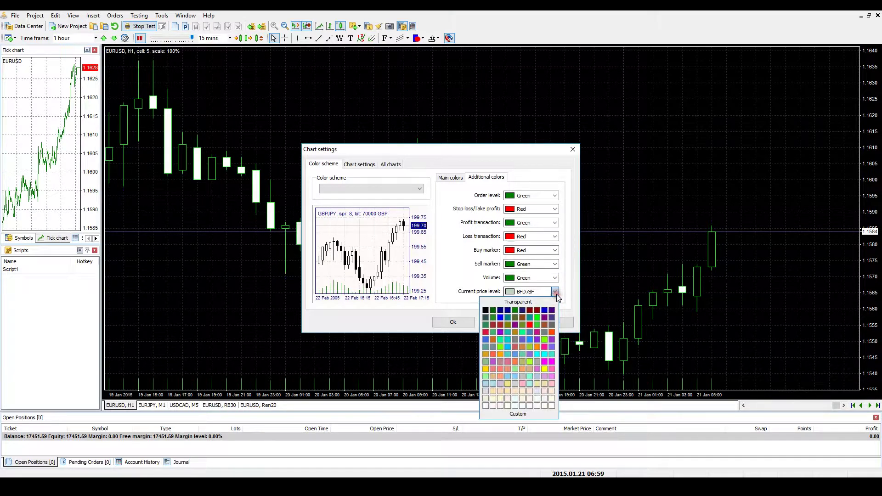
{"action": "left_click", "coordinate": [530, 325]}
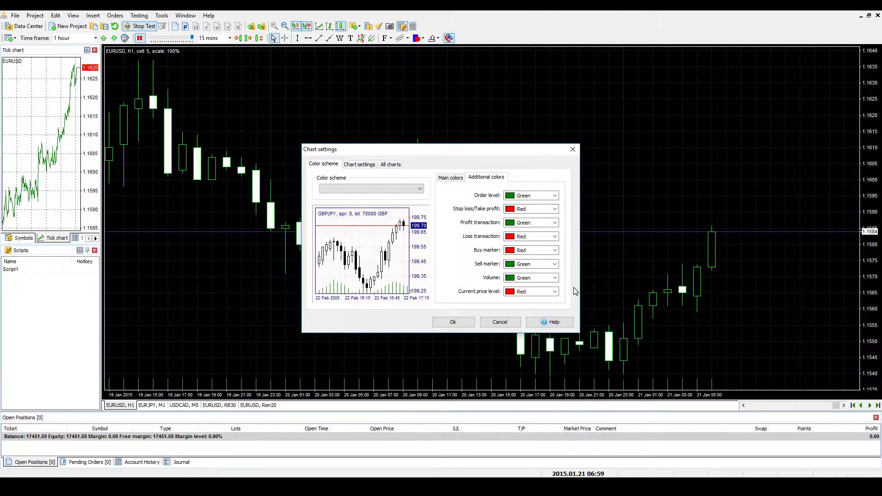
{"action": "left_click", "coordinate": [464, 324]}
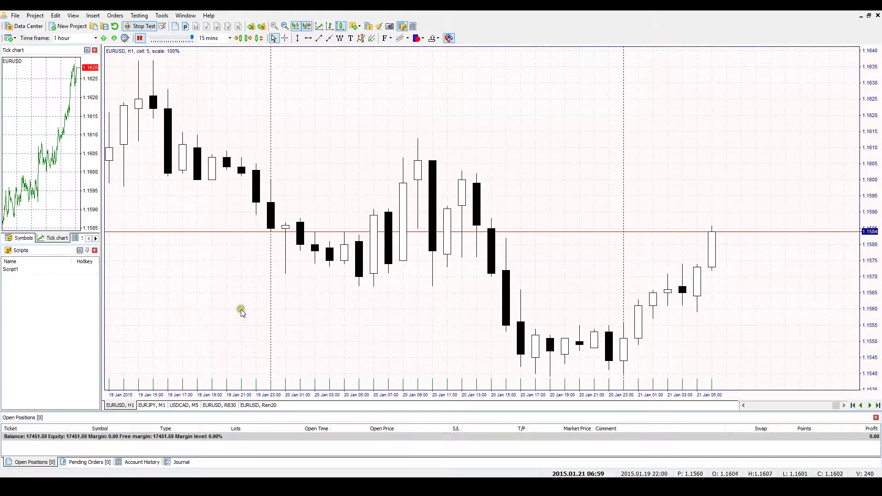
Turn off volume display in the chart settings.
{"action": "right_click", "coordinate": [412, 94]}
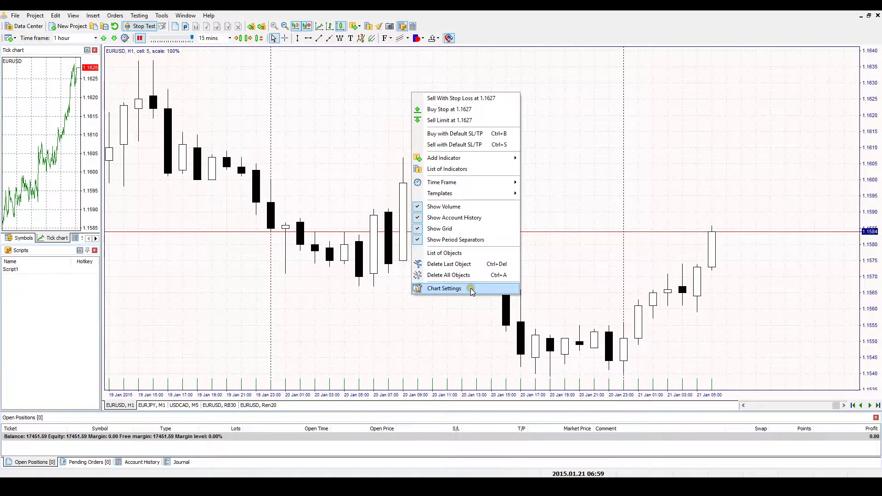
{"action": "left_click", "coordinate": [471, 290]}
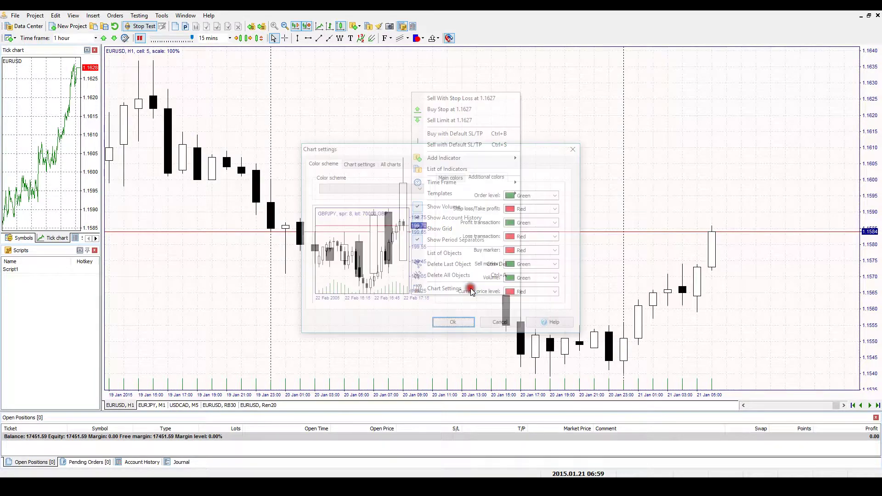
{"action": "left_click", "coordinate": [359, 165]}
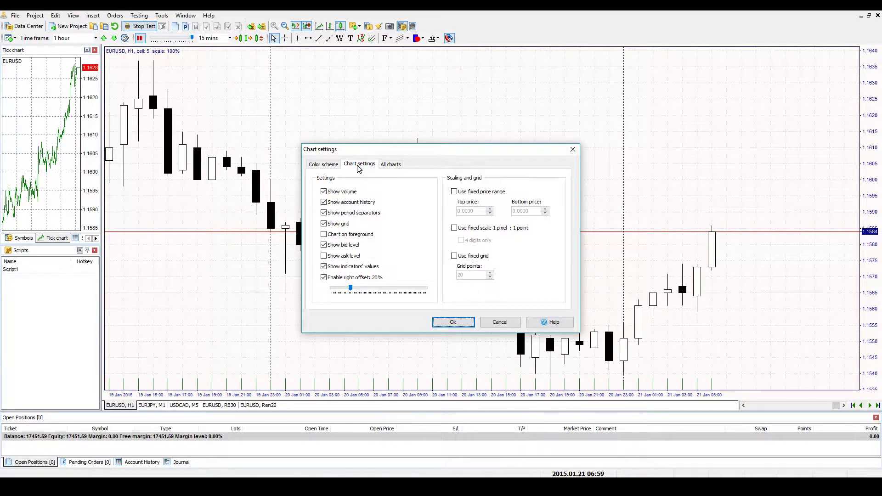
{"action": "left_click", "coordinate": [324, 191]}
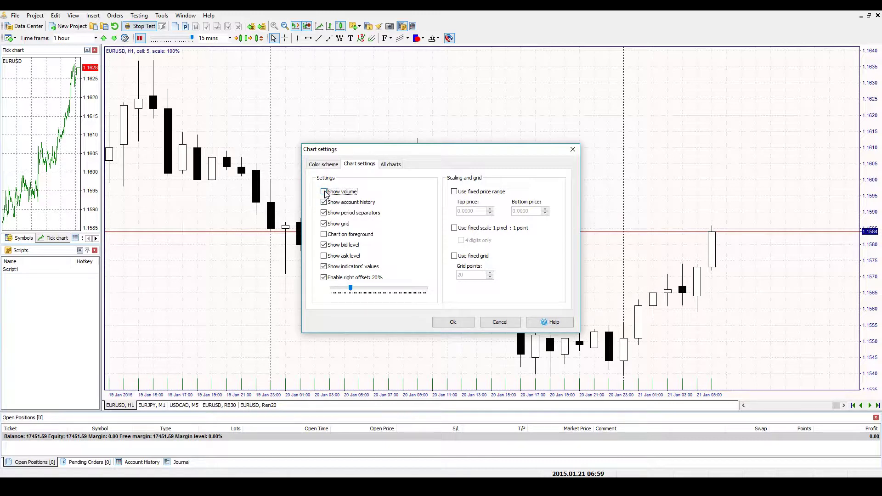
{"action": "left_click", "coordinate": [453, 322]}
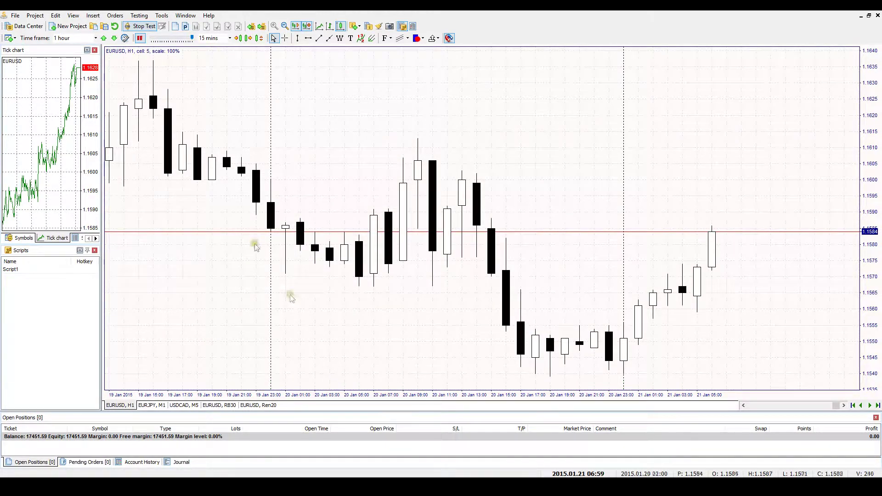
Open a 3-lot EURUSD sell market order and close position #16.
{"action": "left_click", "coordinate": [175, 27]}
{"action": "left_click", "coordinate": [427, 309]}
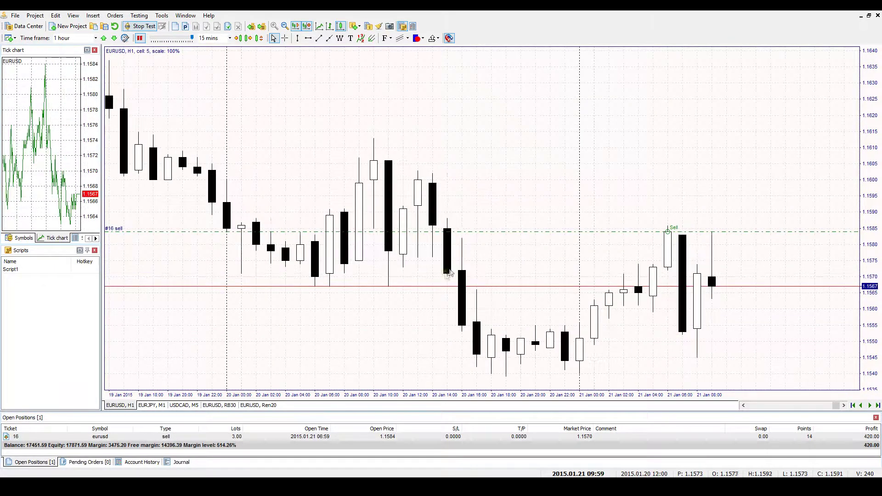
{"action": "double_click", "coordinate": [209, 436]}
{"action": "left_click", "coordinate": [419, 309]}
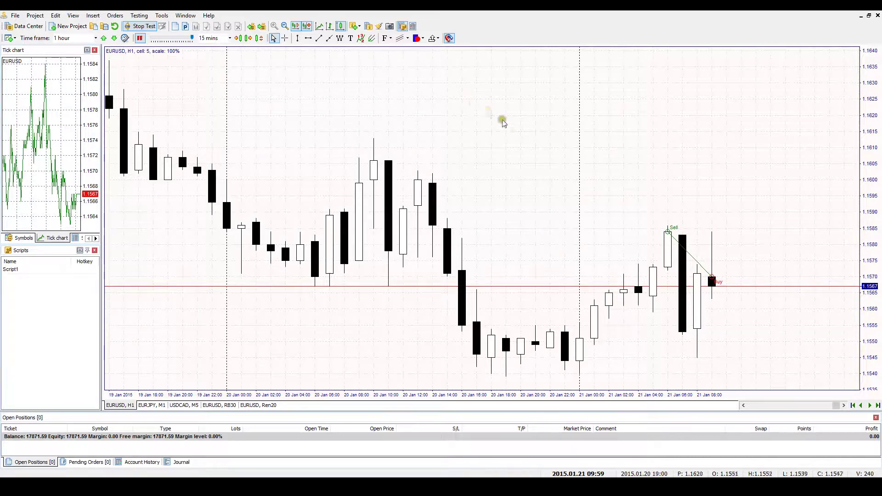
Stop showing account history and period separators on the chart.
{"action": "right_click", "coordinate": [440, 100]}
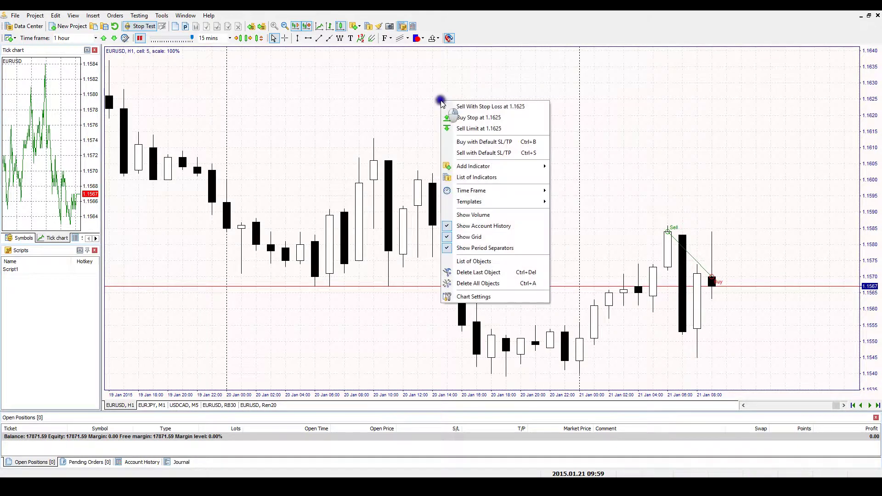
{"action": "left_click", "coordinate": [478, 298]}
{"action": "left_click", "coordinate": [324, 202]}
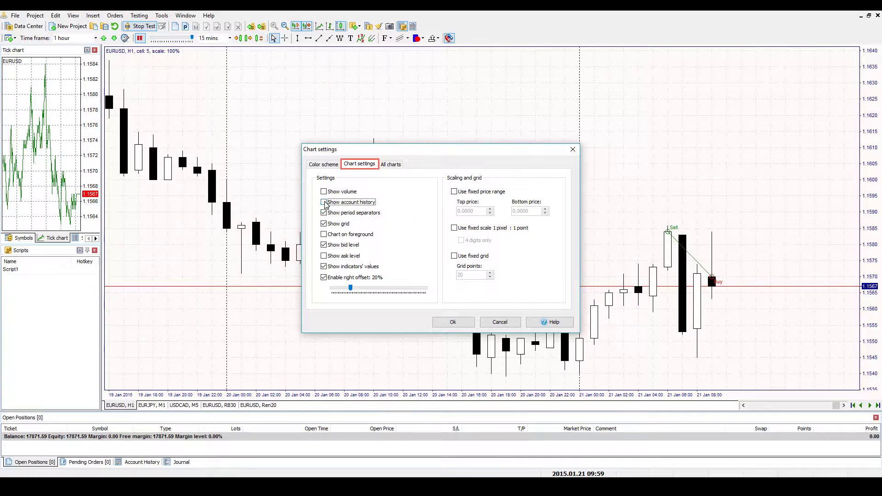
{"action": "left_click", "coordinate": [323, 212]}
{"action": "left_click", "coordinate": [452, 321]}
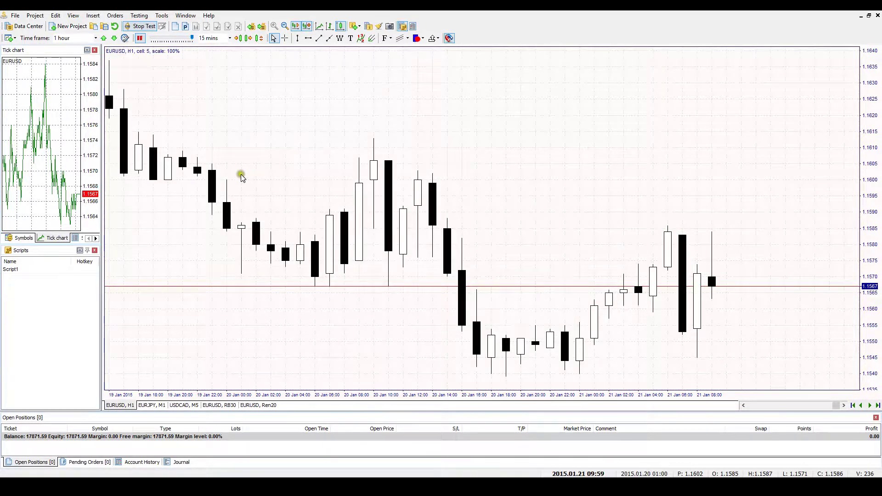
Turn off the chart grid in the chart settings.
{"action": "right_click", "coordinate": [403, 107]}
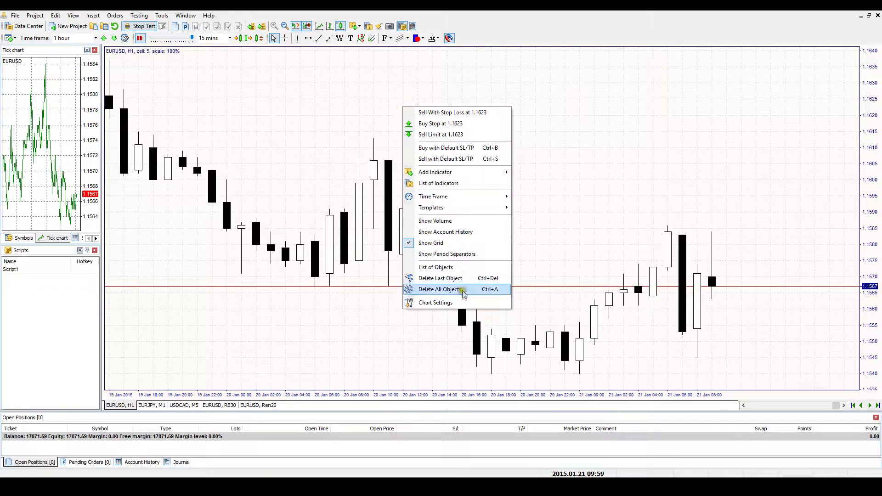
{"action": "left_click", "coordinate": [411, 302]}
{"action": "left_click", "coordinate": [324, 224]}
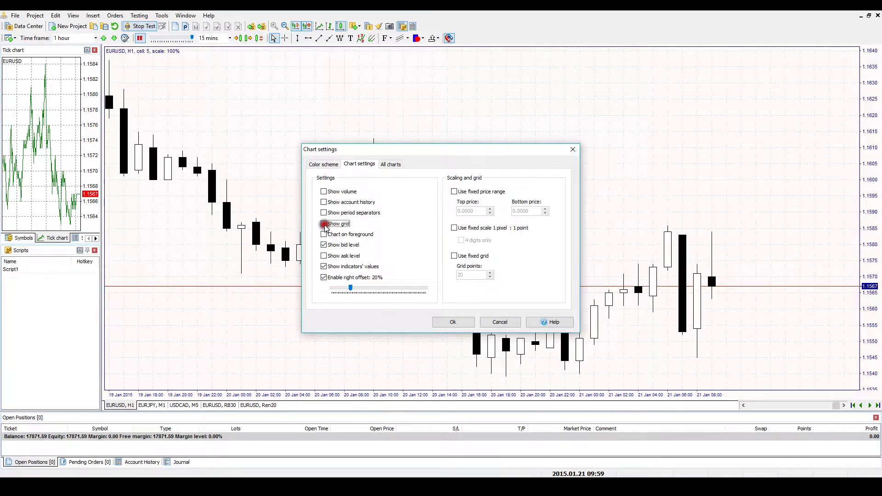
{"action": "left_click", "coordinate": [453, 322]}
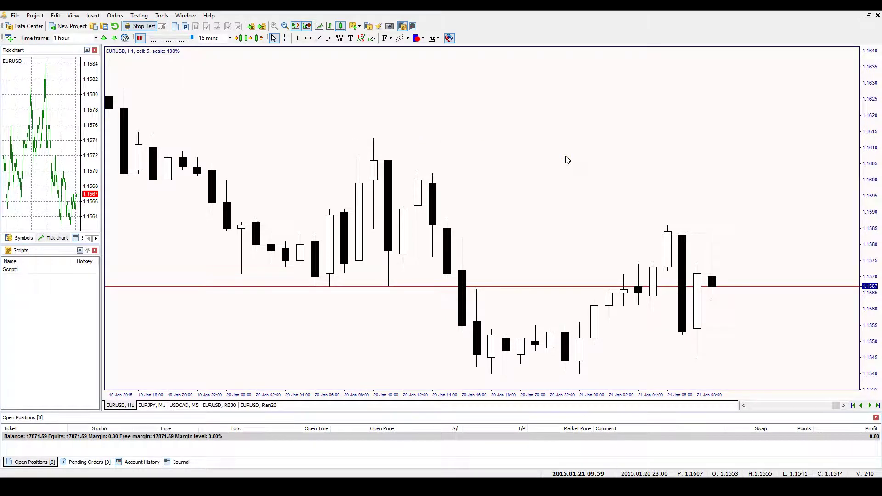
Hide the period separators from the chart's shortcut menu.
{"action": "left_click_drag", "start_coordinate": [580, 60], "coordinate": [580, 214]}
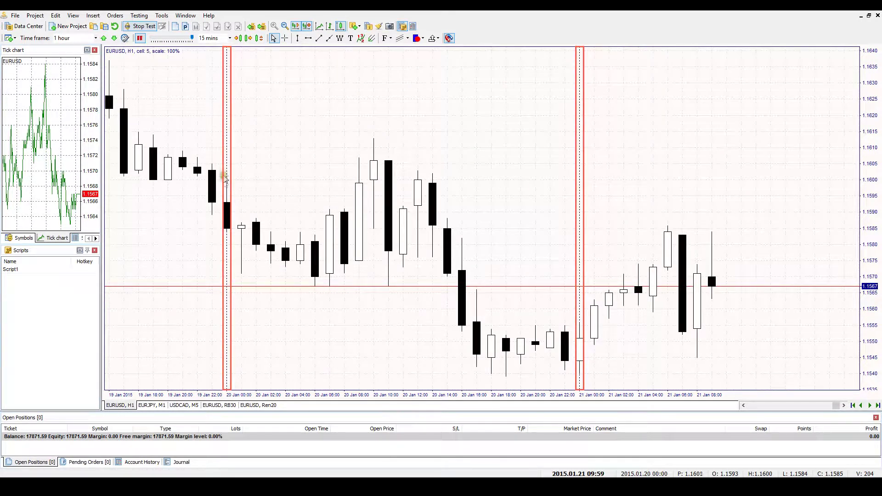
{"action": "left_click", "coordinate": [434, 88]}
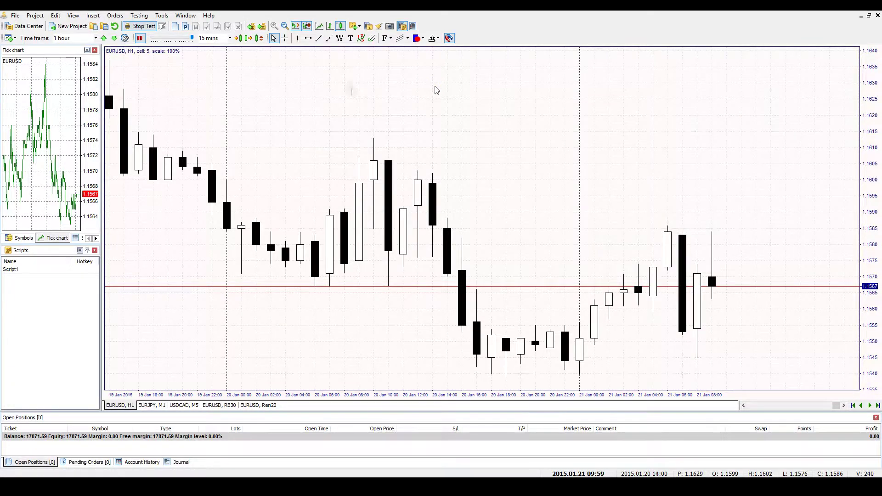
{"action": "right_click", "coordinate": [353, 89]}
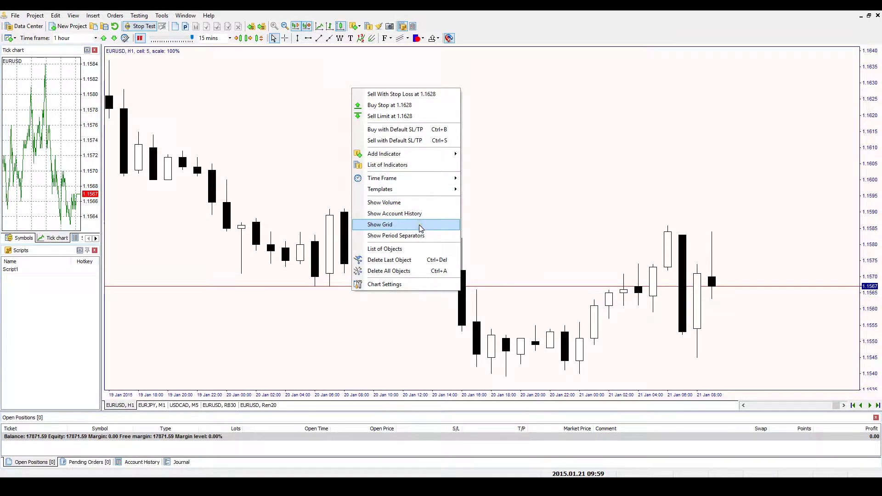
{"action": "left_click", "coordinate": [421, 236]}
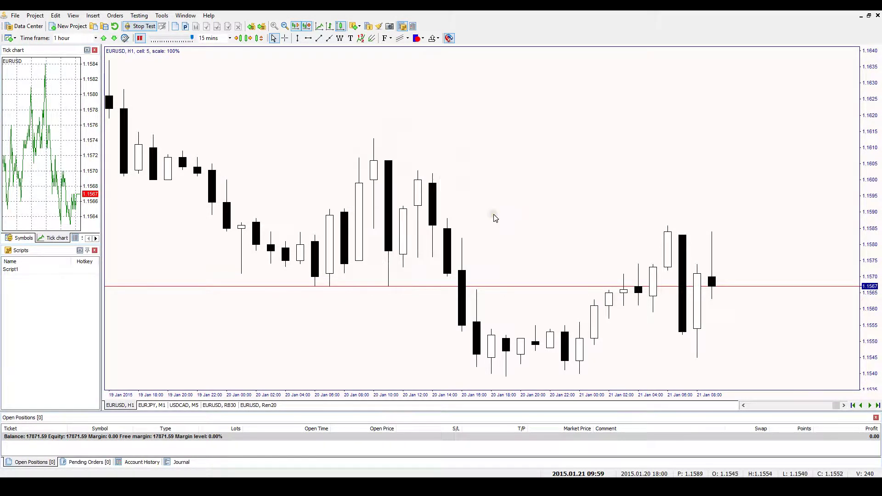
Turn the chart grid back on through View > Chart > Show Grid.
{"action": "left_click", "coordinate": [75, 15]}
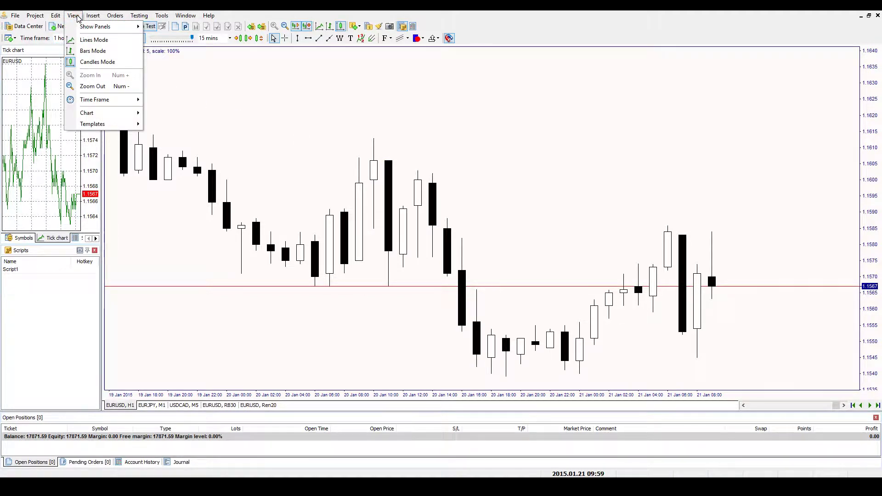
{"action": "mouse_move", "coordinate": [126, 114]}
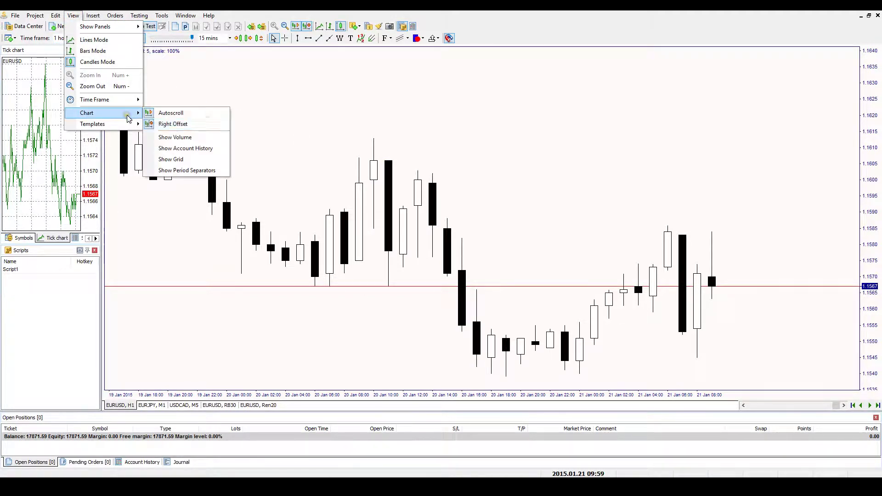
{"action": "left_click", "coordinate": [215, 161]}
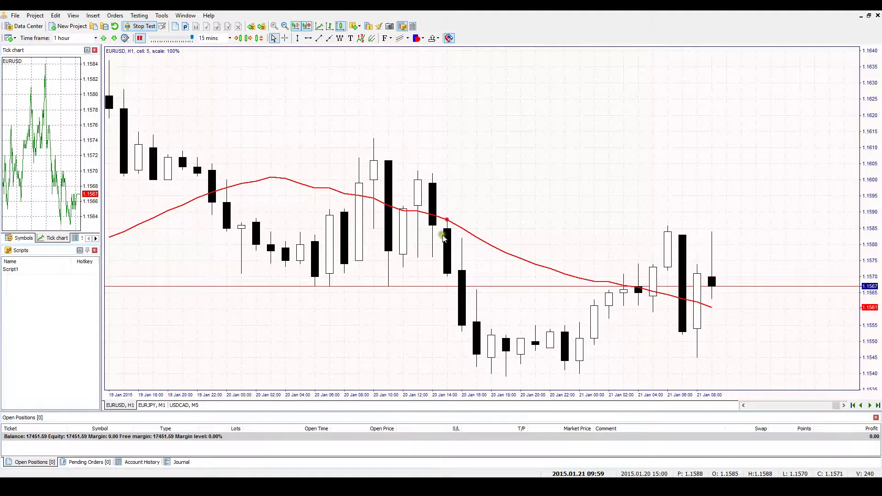
{"action": "right_click", "coordinate": [442, 97]}
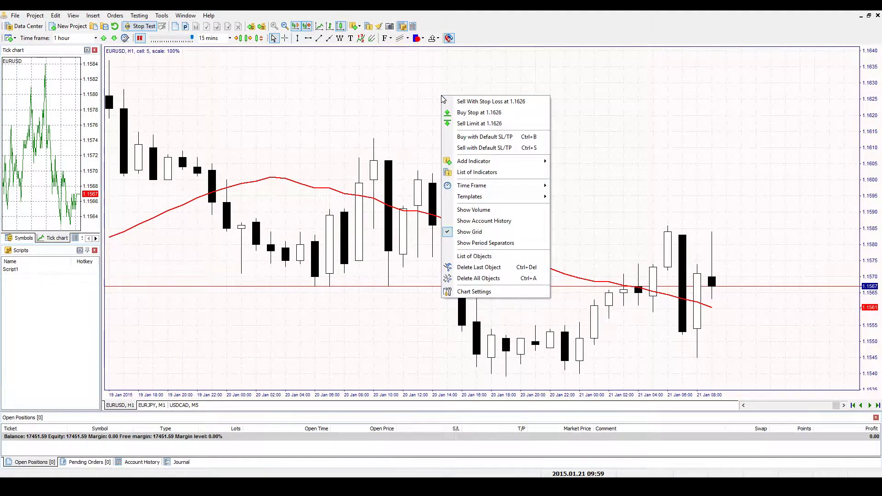
Enable drawing the chart in front of other objects in chart settings.
{"action": "left_click", "coordinate": [479, 291]}
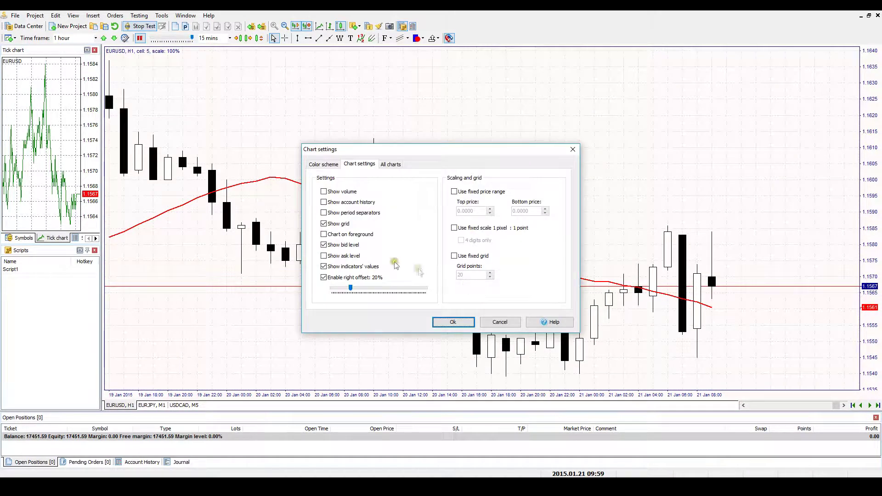
{"action": "left_click", "coordinate": [324, 234]}
{"action": "left_click", "coordinate": [452, 322]}
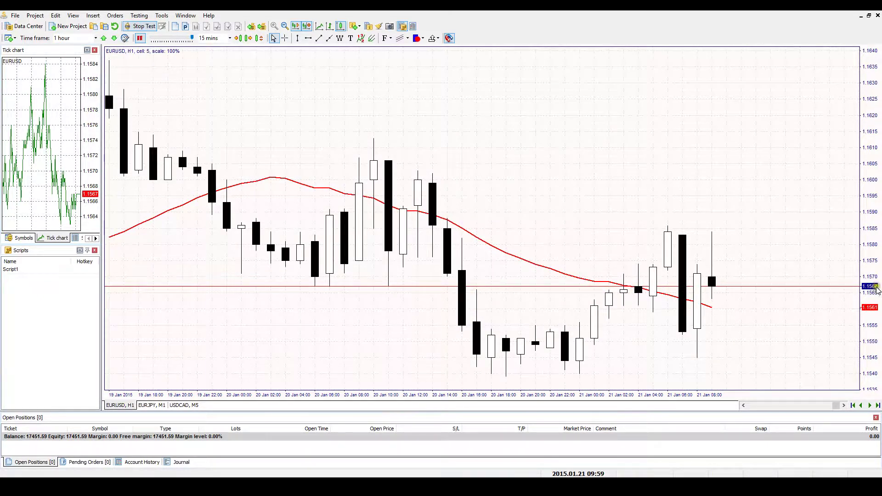
Open a 3-lot EURUSD sell market order and select position #25.
{"action": "key", "text": "F9"}
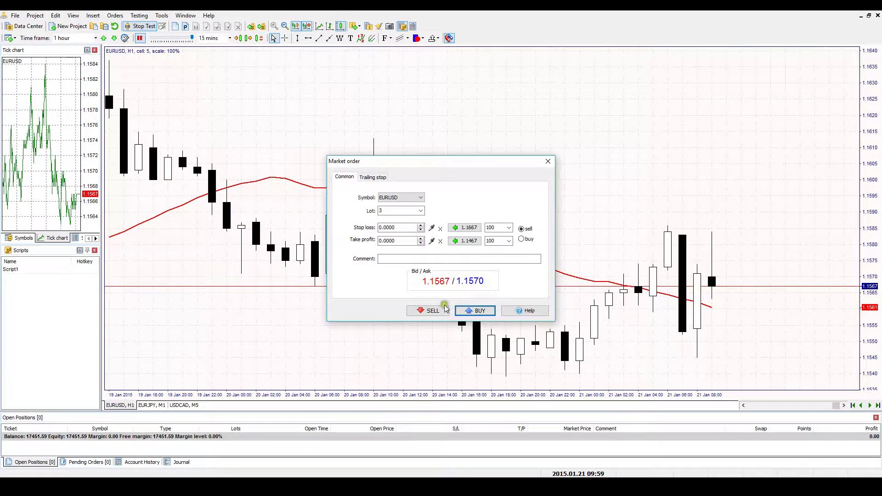
{"action": "left_click", "coordinate": [430, 311]}
{"action": "left_click", "coordinate": [178, 436]}
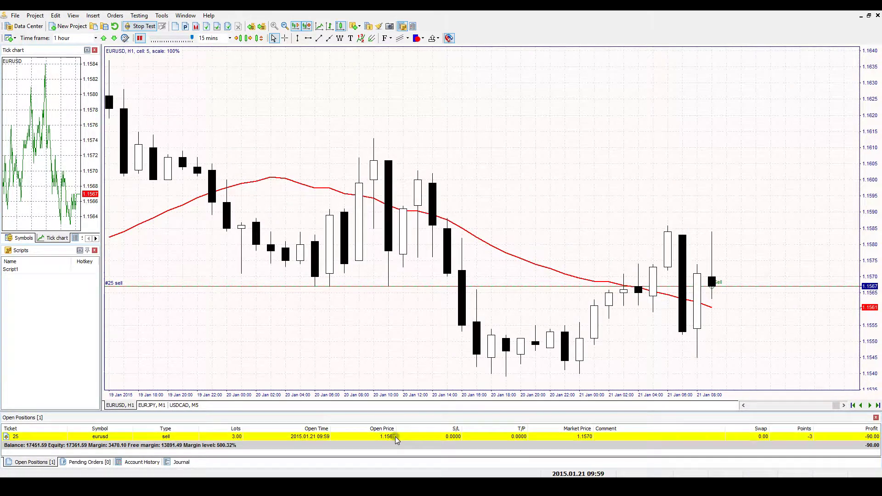
Turn on the ask price line in chart settings.
{"action": "right_click", "coordinate": [477, 109]}
{"action": "left_click", "coordinate": [505, 309]}
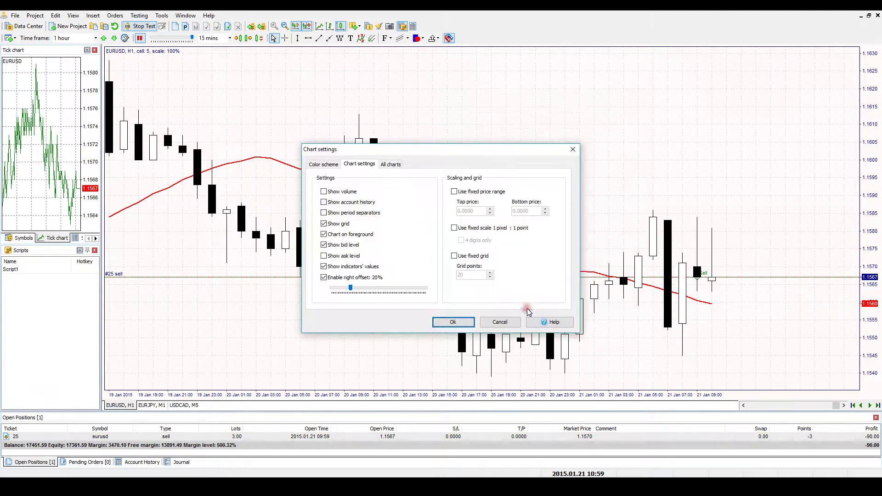
{"action": "left_click", "coordinate": [325, 256]}
{"action": "left_click", "coordinate": [455, 323]}
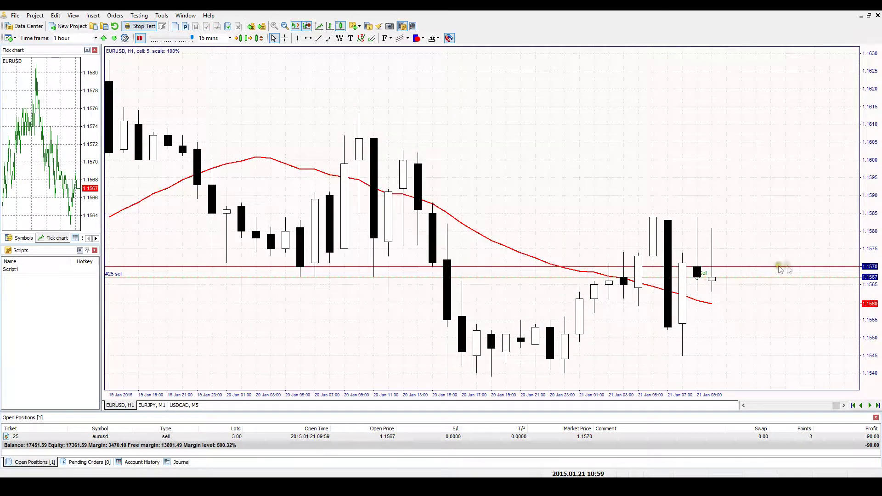
Open a 3-lot EURUSD buy market order, select position #26, and check a bar's price data.
{"action": "key", "text": "F2"}
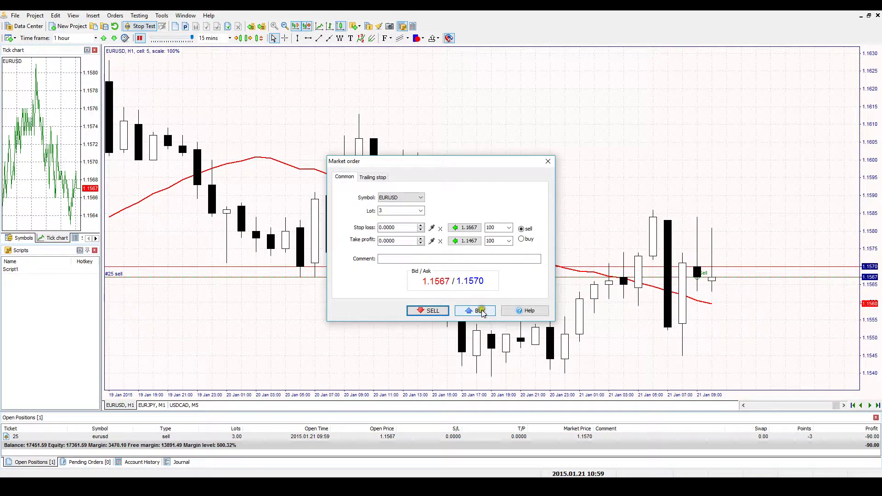
{"action": "left_click", "coordinate": [481, 313]}
{"action": "left_click", "coordinate": [186, 445]}
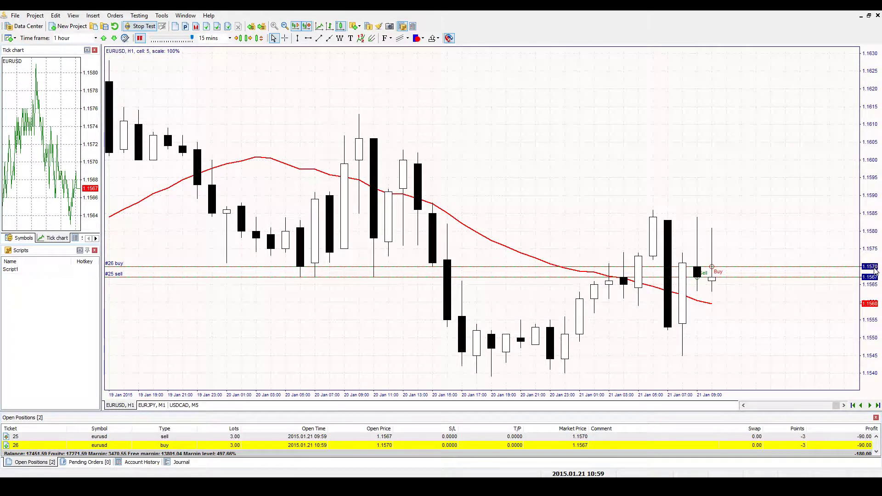
{"action": "left_click", "coordinate": [665, 186]}
Uncheck Show indicators' values so the moving-average label leaves the price axis.
{"action": "right_click", "coordinate": [445, 115]}
{"action": "left_click", "coordinate": [479, 311]}
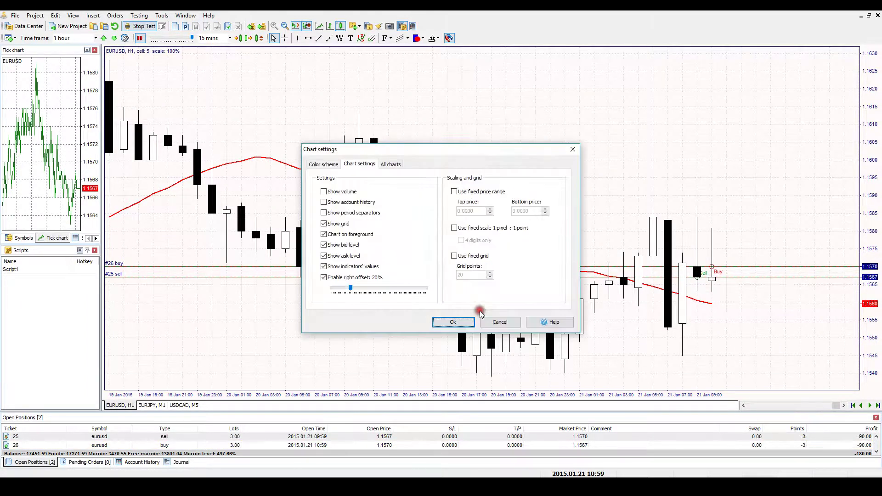
{"action": "left_click", "coordinate": [326, 268]}
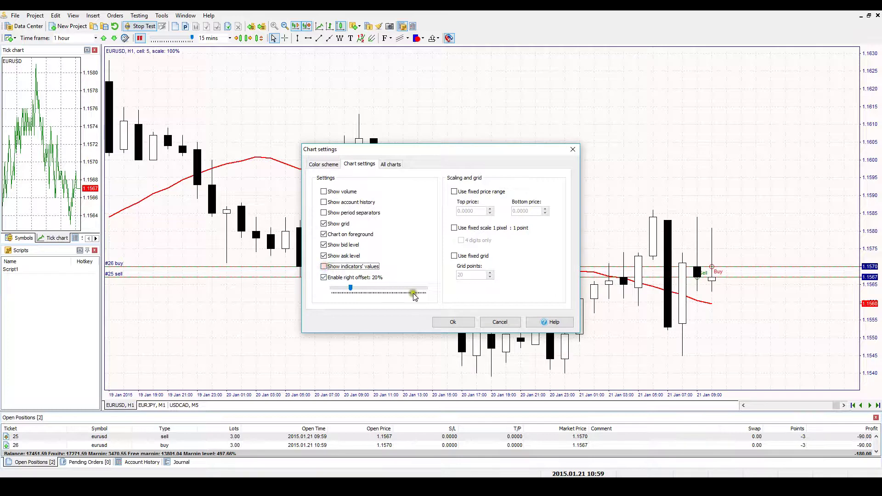
{"action": "left_click", "coordinate": [453, 322]}
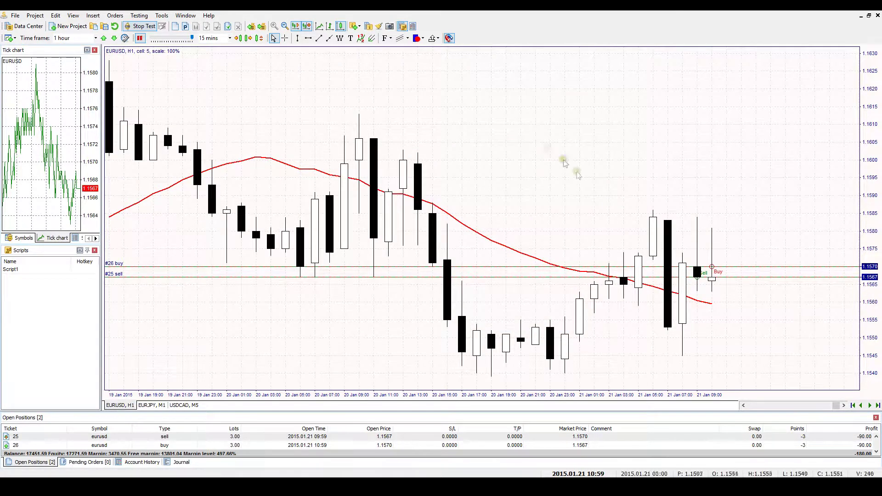
{"action": "right_click", "coordinate": [486, 102]}
Disable the right offset so candles reach the chart's right edge.
{"action": "left_click", "coordinate": [529, 303]}
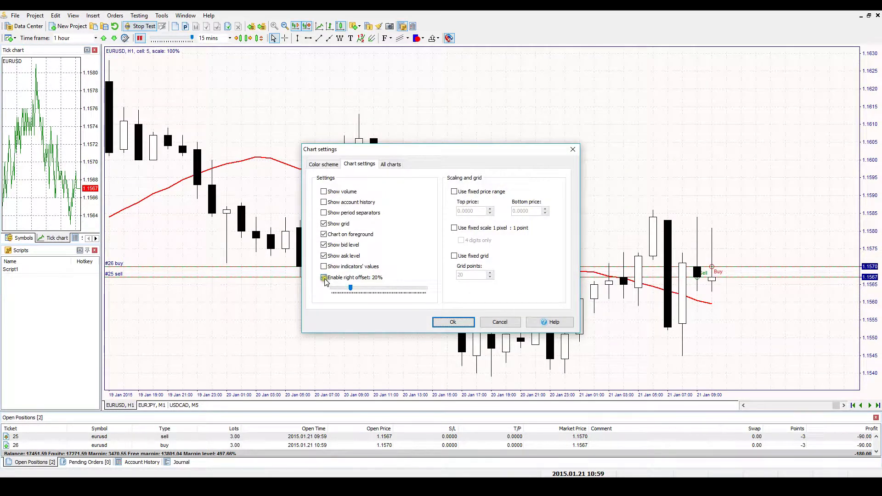
{"action": "left_click", "coordinate": [324, 278]}
{"action": "left_click", "coordinate": [451, 321]}
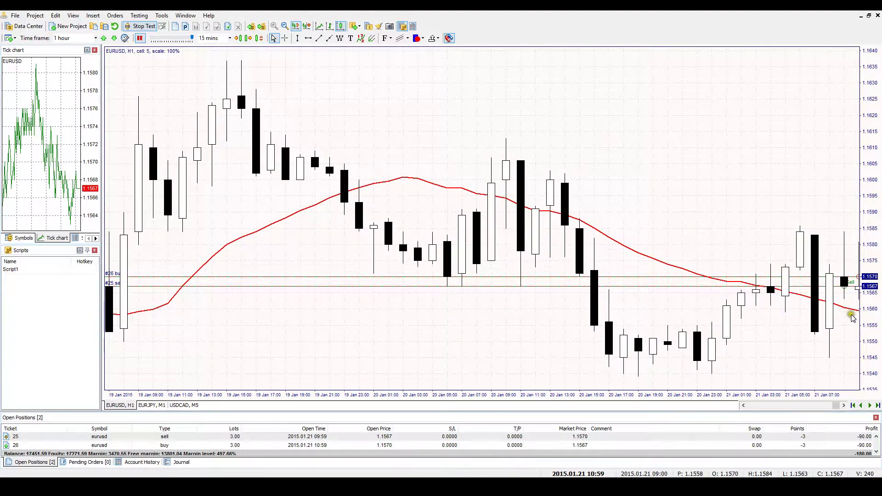
Re-enable the right offset and reduce it to 10%.
{"action": "right_click", "coordinate": [419, 122]}
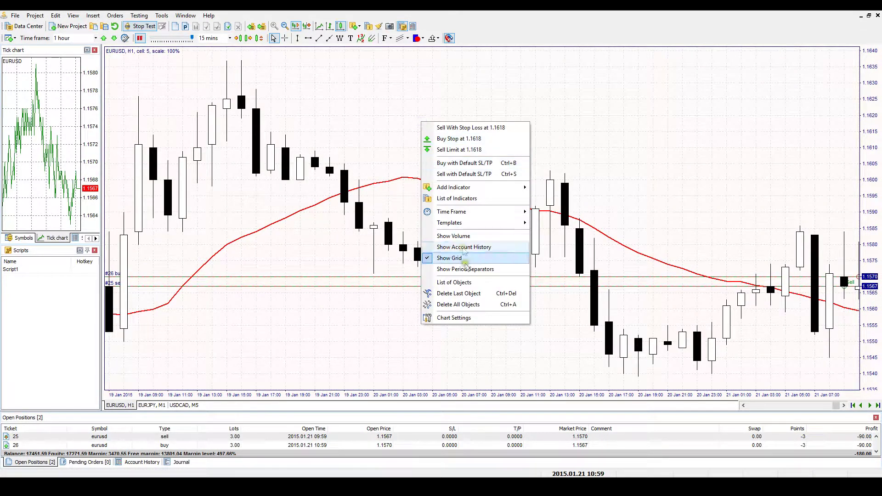
{"action": "left_click", "coordinate": [460, 319]}
{"action": "left_click", "coordinate": [324, 278]}
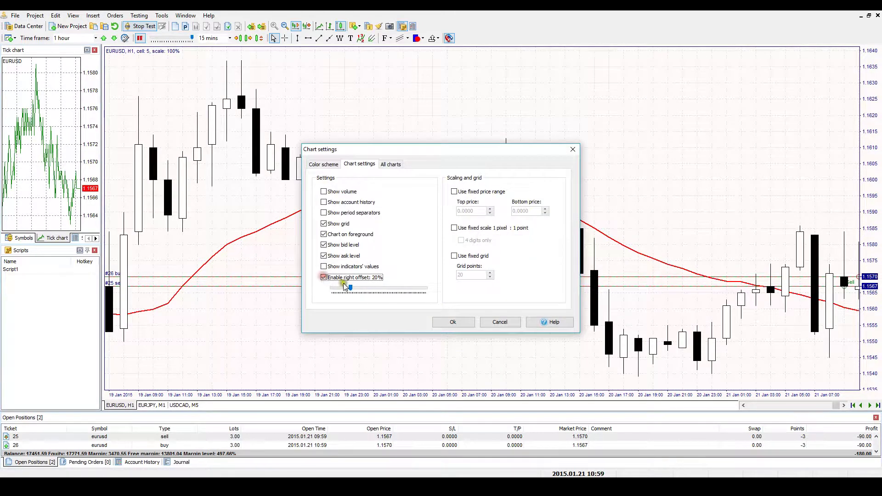
{"action": "left_click_drag", "start_coordinate": [351, 288], "coordinate": [338, 289]}
Lock the price scale to a fixed range, top 1.1610 and bottom 1.1545.
{"action": "left_click", "coordinate": [453, 191]}
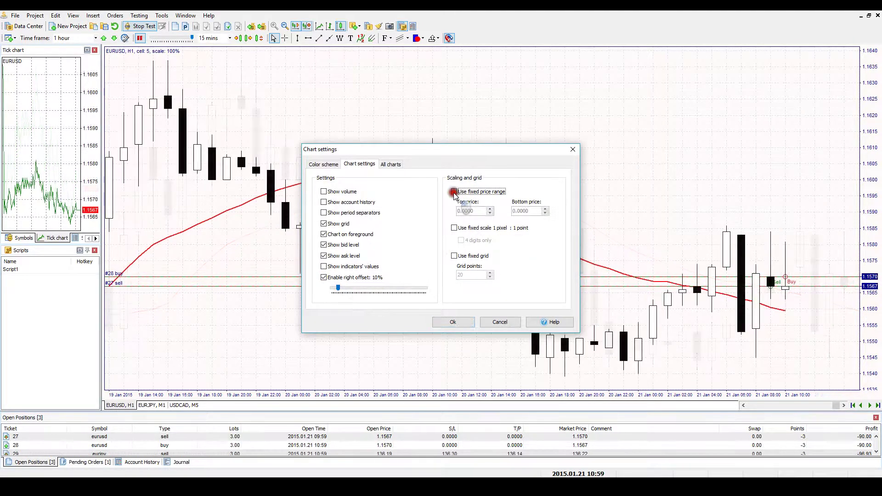
{"action": "left_click", "coordinate": [451, 211]}
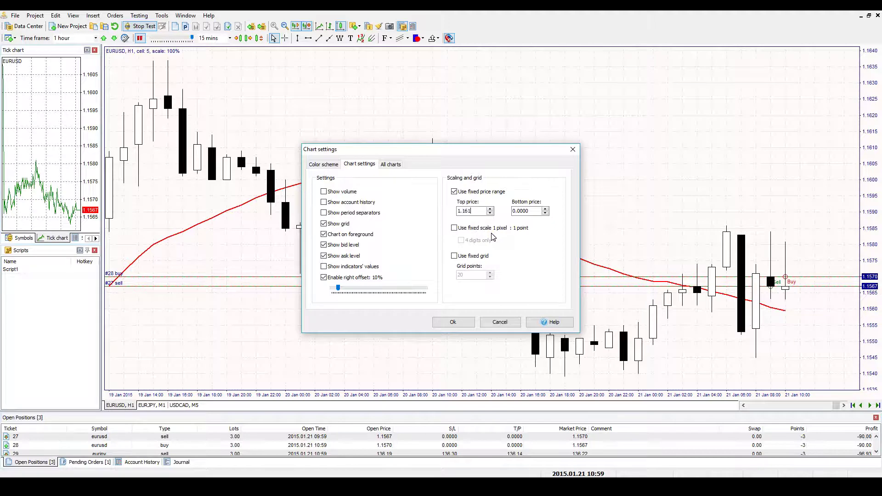
{"action": "left_click", "coordinate": [528, 211]}
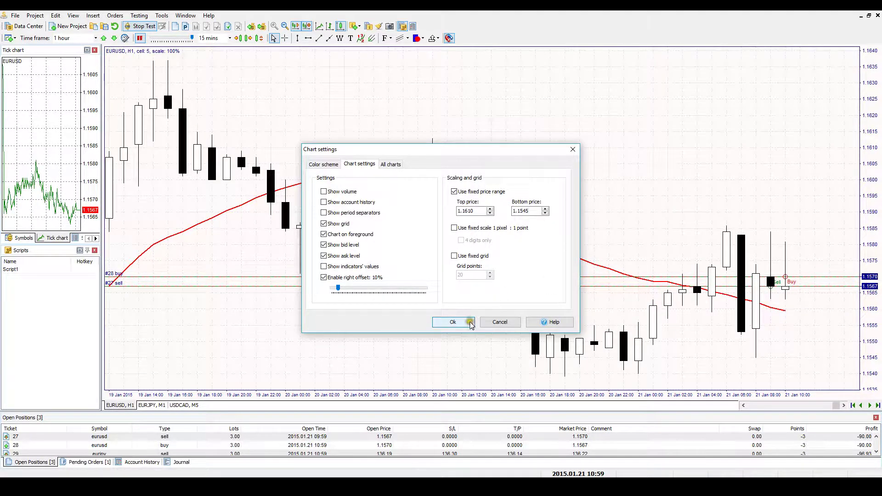
{"action": "left_click", "coordinate": [471, 322]}
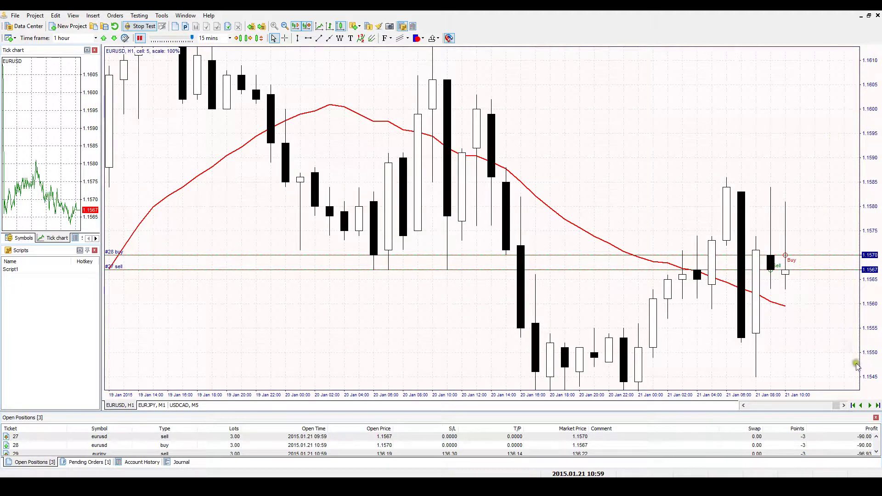
Try a fixed 1 pixel to 1 point scale on the chart and shift it vertically.
{"action": "right_click", "coordinate": [467, 81]}
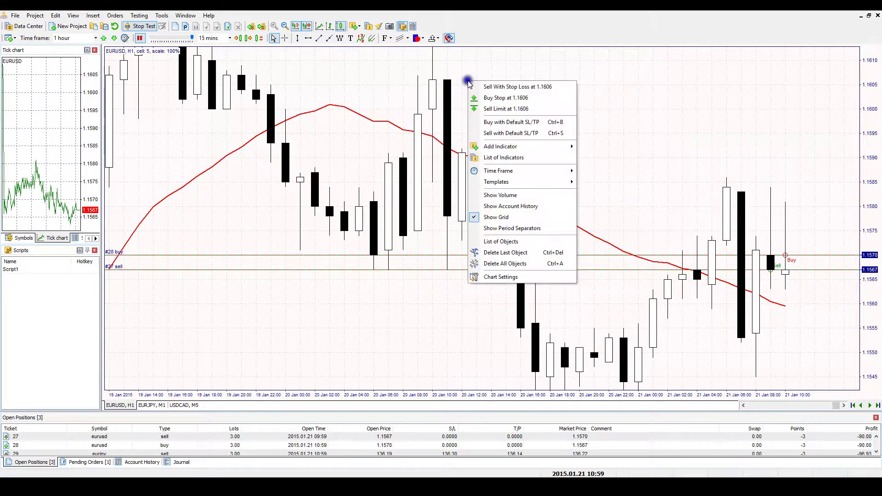
{"action": "left_click", "coordinate": [500, 277]}
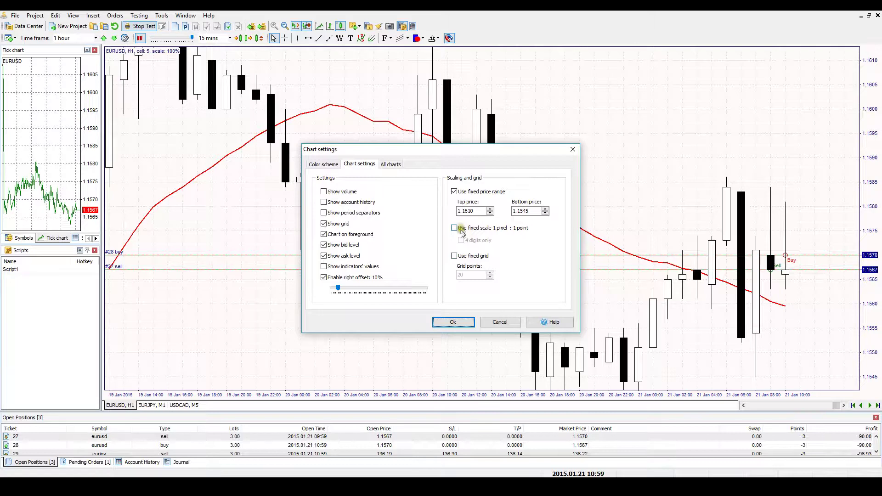
{"action": "left_click", "coordinate": [462, 229]}
{"action": "left_click", "coordinate": [458, 323]}
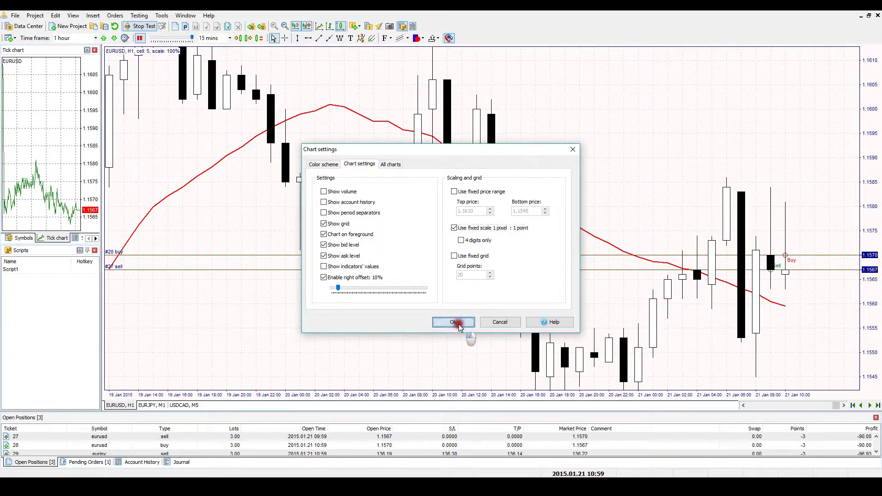
{"action": "left_click_drag", "start_coordinate": [505, 201], "coordinate": [511, 150]}
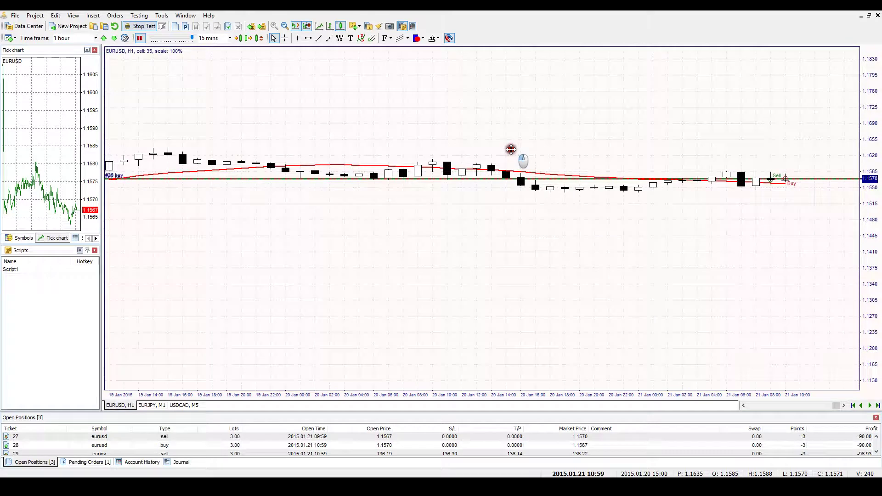
Turn off the fixed scale and use a fixed grid of 30 points per cell.
{"action": "right_click", "coordinate": [473, 99]}
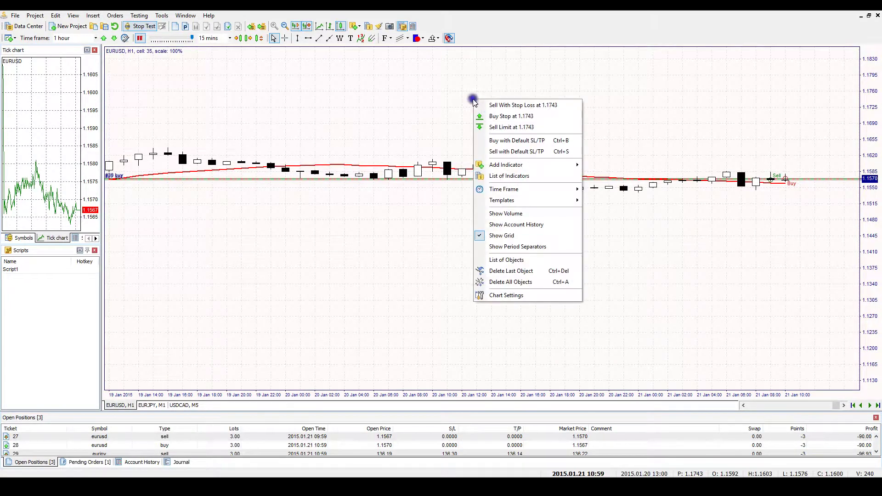
{"action": "left_click", "coordinate": [514, 295]}
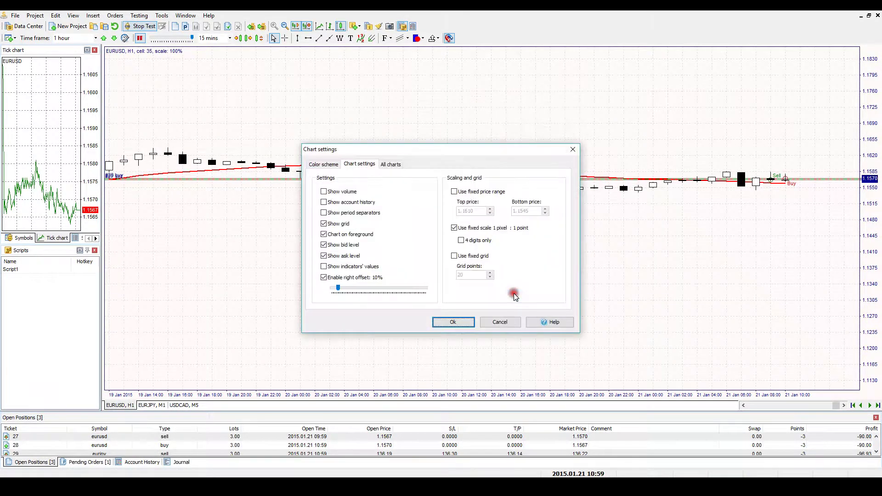
{"action": "left_click", "coordinate": [454, 229]}
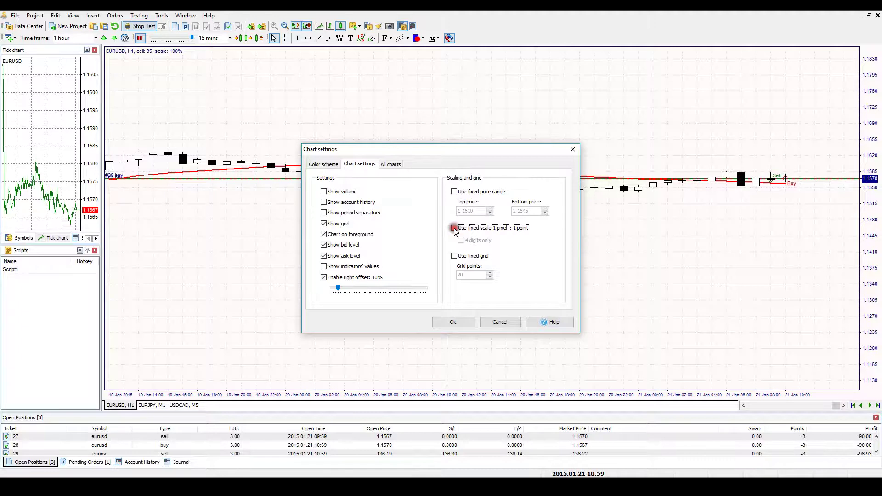
{"action": "left_click", "coordinate": [455, 256]}
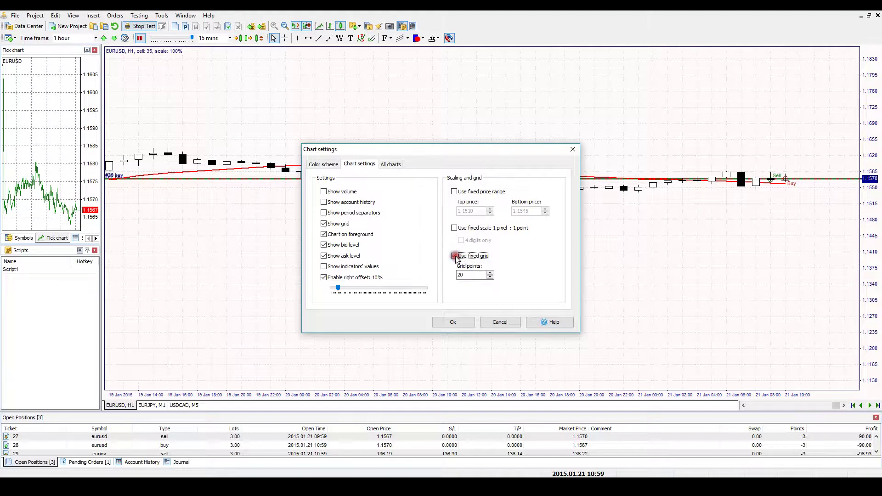
{"action": "double_click", "coordinate": [454, 275]}
{"action": "left_click", "coordinate": [455, 321]}
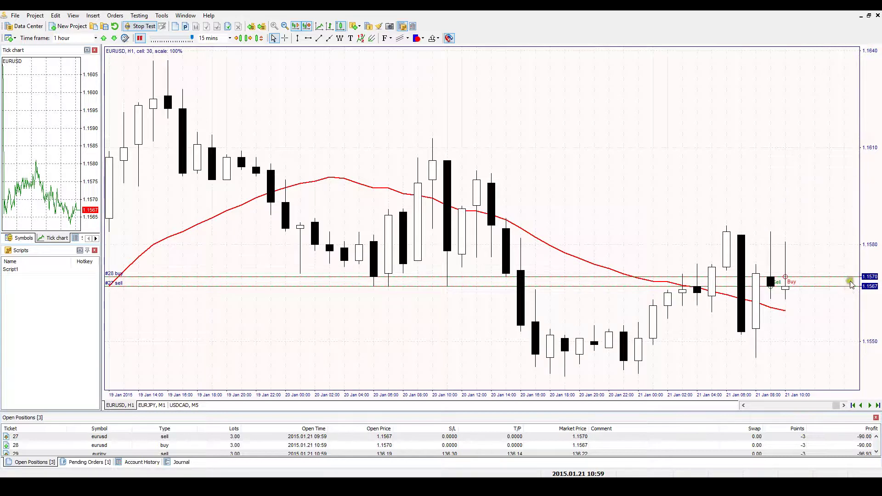
{"action": "left_click_drag", "start_coordinate": [469, 139], "coordinate": [377, 155]}
Raise the common chart scrolling speed to x 10 and pan to other dates.
{"action": "right_click", "coordinate": [373, 87]}
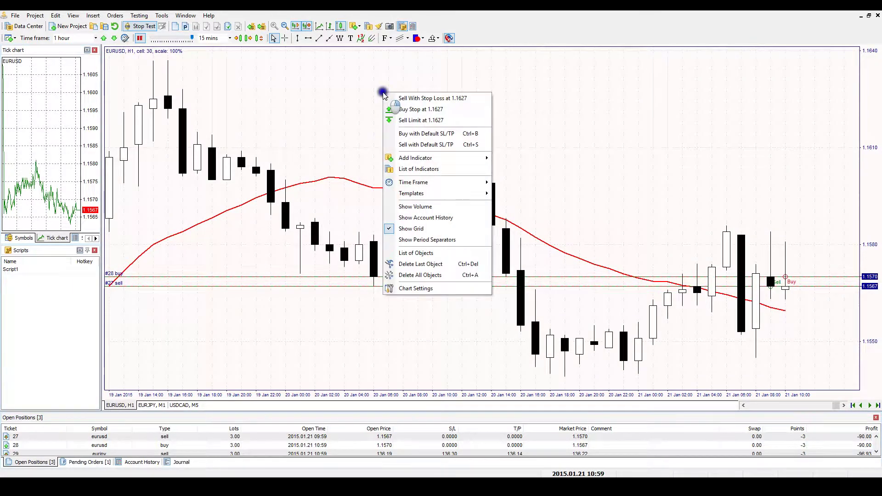
{"action": "left_click", "coordinate": [423, 287]}
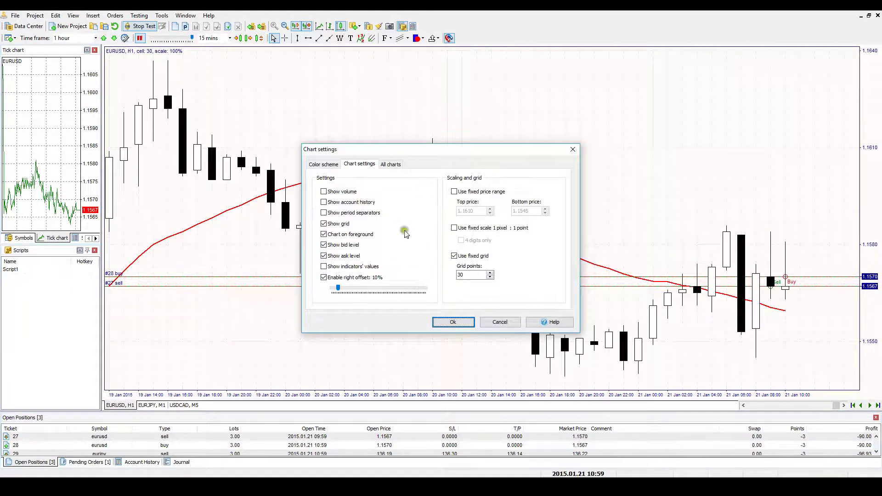
{"action": "left_click", "coordinate": [390, 165]}
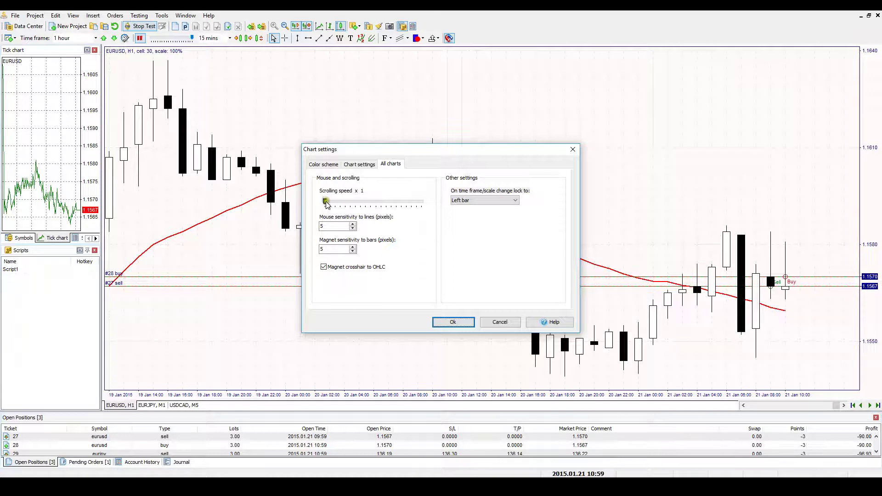
{"action": "left_click_drag", "start_coordinate": [326, 202], "coordinate": [371, 203]}
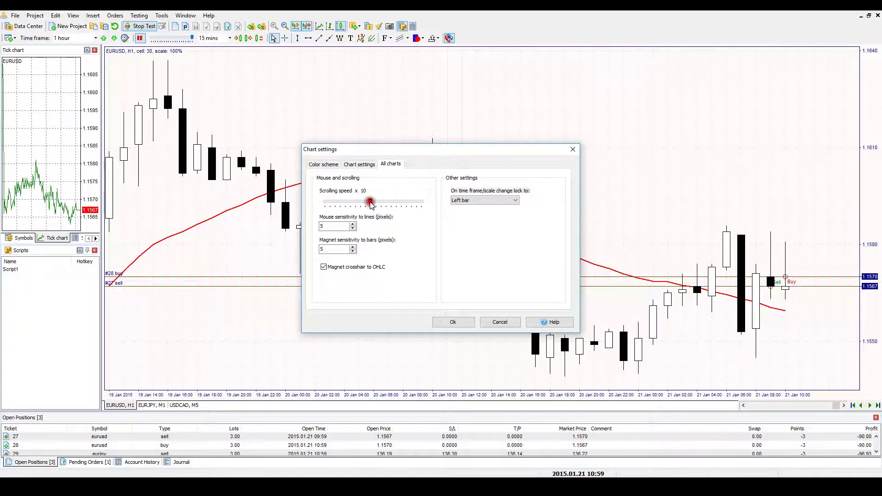
{"action": "left_click", "coordinate": [436, 321]}
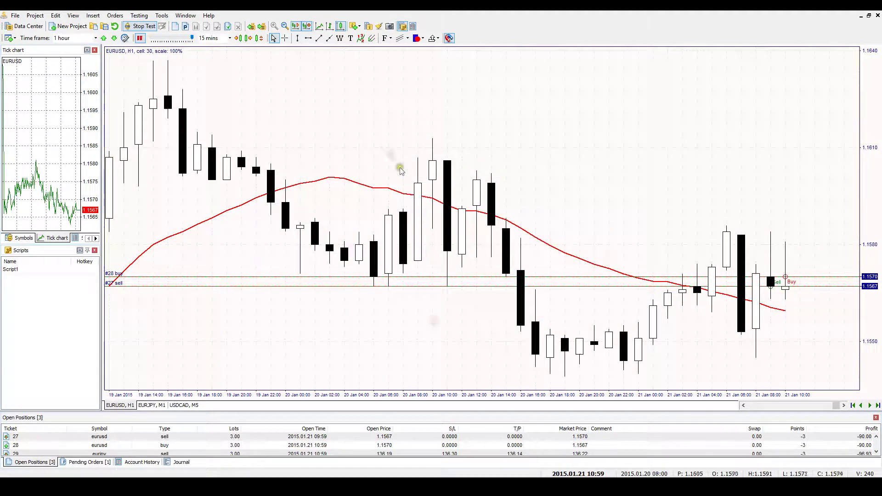
{"action": "left_click_drag", "start_coordinate": [388, 148], "coordinate": [326, 150]}
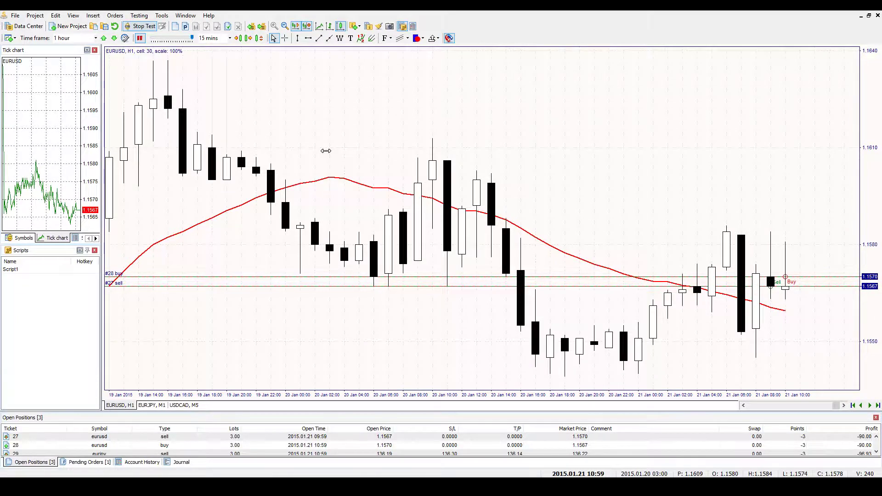
Place a horizontal line at 1.1615, adjust line mouse sensitivity, then drag it up to 1.1629.
{"action": "left_click", "coordinate": [307, 38]}
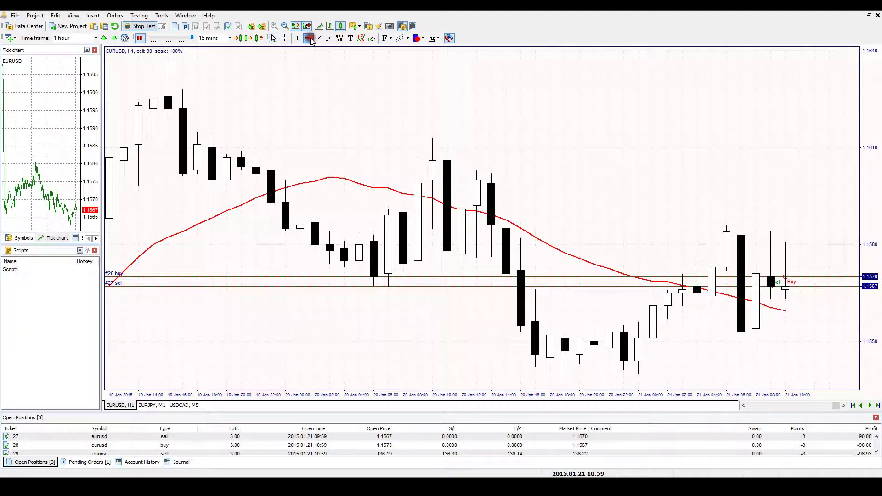
{"action": "left_click", "coordinate": [367, 131]}
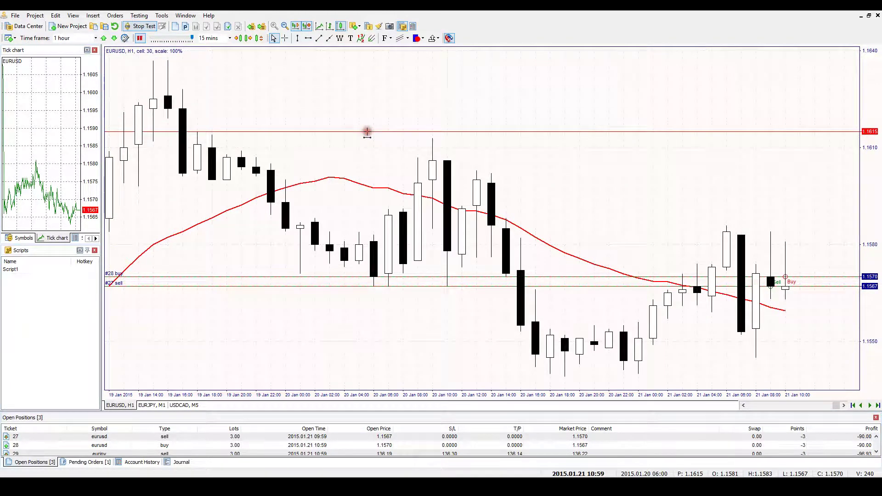
{"action": "right_click", "coordinate": [371, 78]}
{"action": "left_click", "coordinate": [413, 276]}
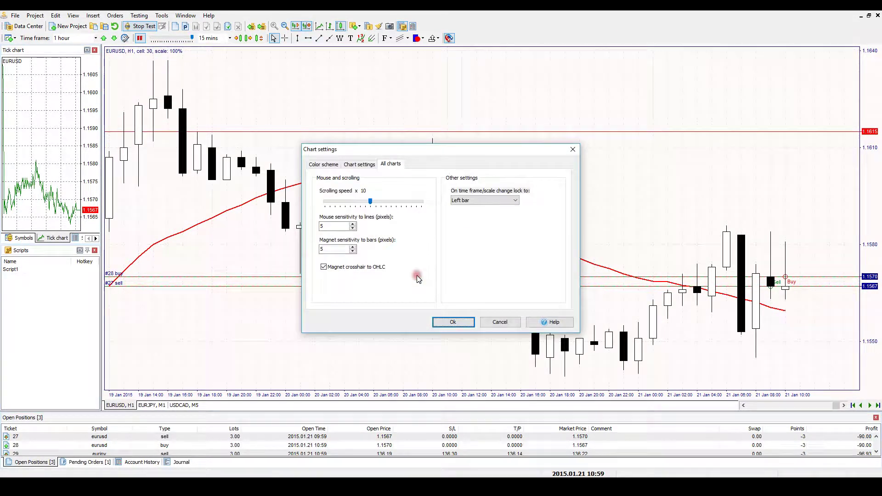
{"action": "left_click", "coordinate": [324, 225]}
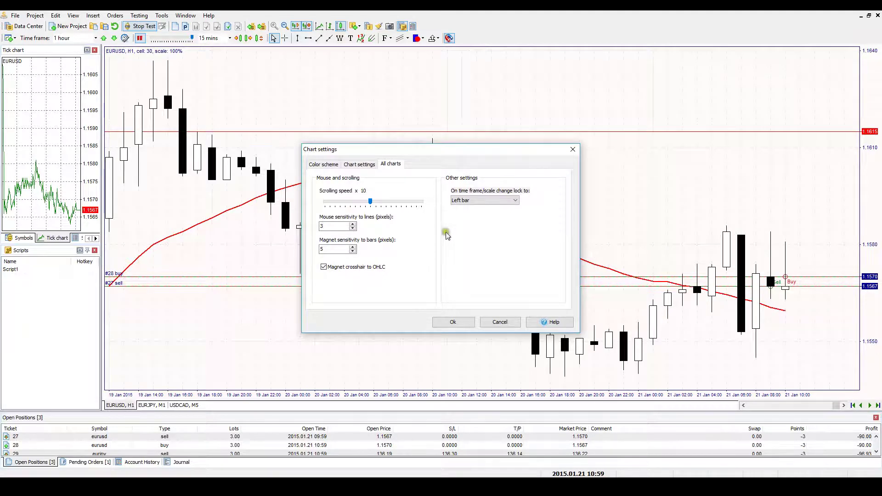
{"action": "left_click", "coordinate": [453, 321]}
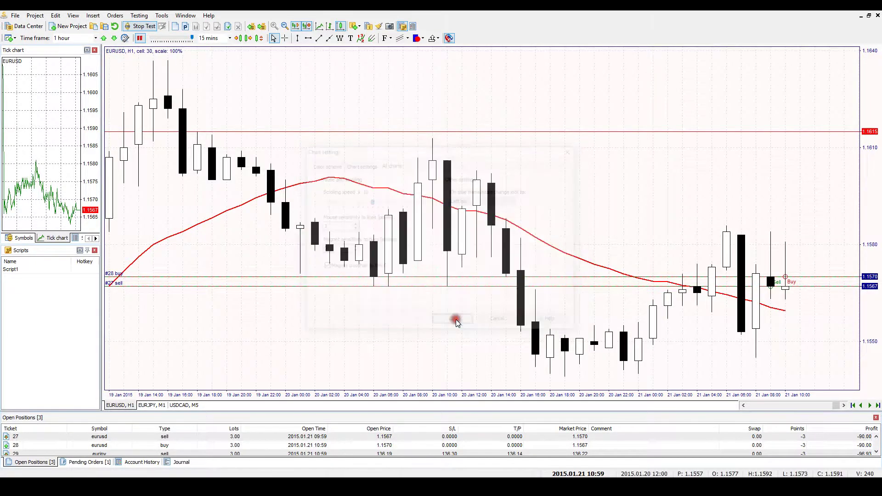
{"action": "left_click", "coordinate": [422, 133]}
{"action": "left_click_drag", "start_coordinate": [423, 133], "coordinate": [431, 91]}
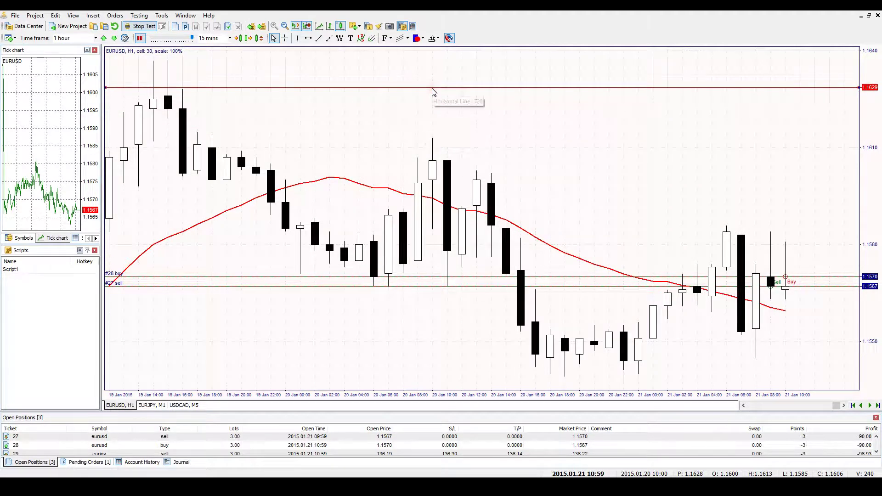
Zoom the EURUSD chart out three levels with the toolbar, View menu and Num -.
{"action": "left_click", "coordinate": [283, 26]}
{"action": "left_click", "coordinate": [72, 15]}
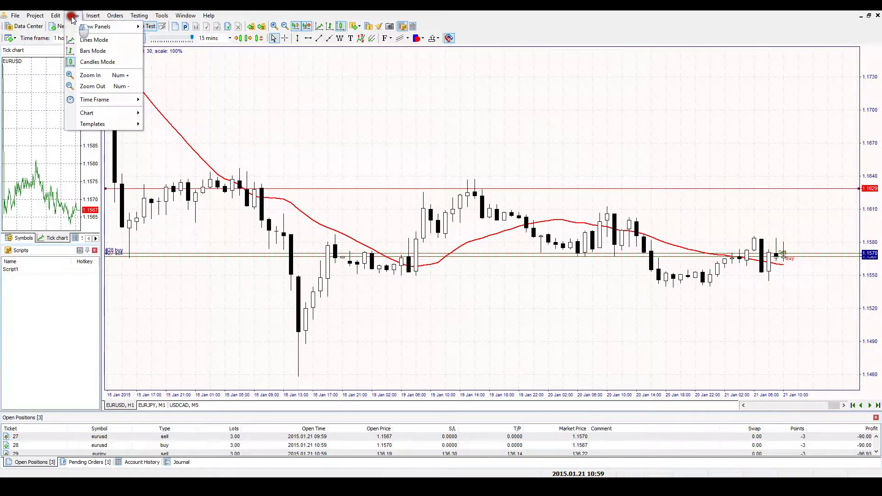
{"action": "left_click", "coordinate": [115, 86]}
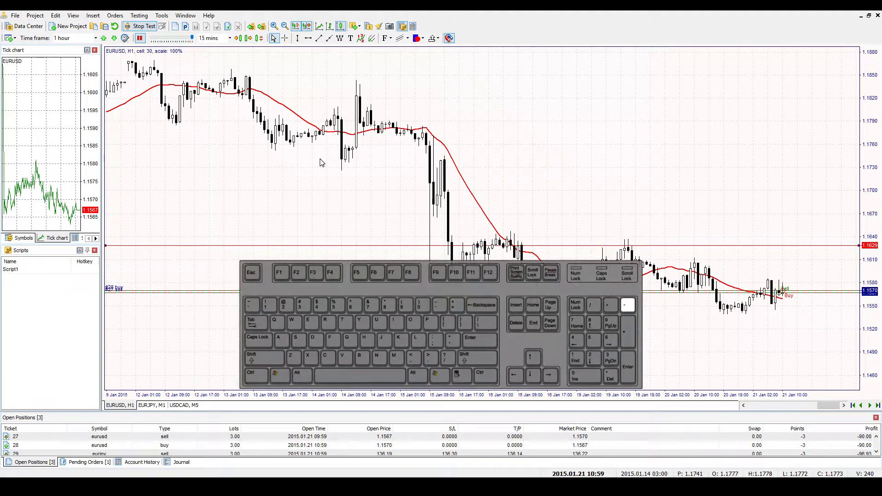
{"action": "key", "text": "KP_Subtract"}
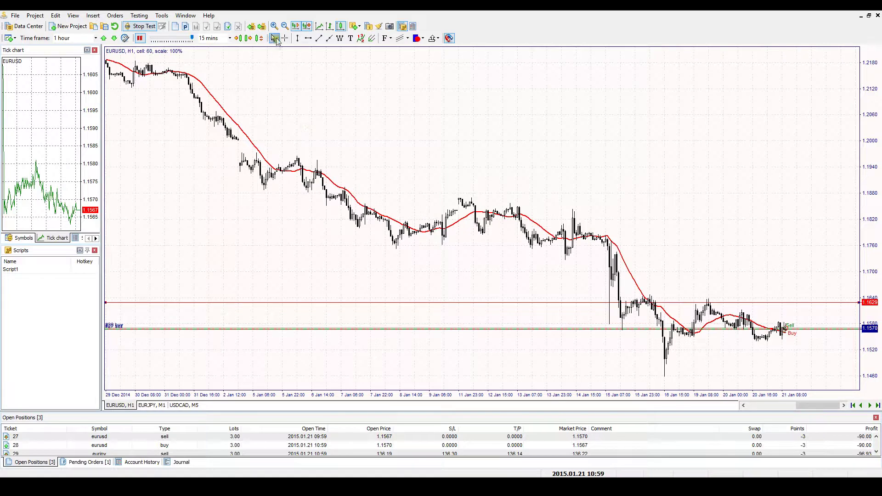
Zoom back in three levels to wider late December 2014 candles.
{"action": "left_click", "coordinate": [276, 28]}
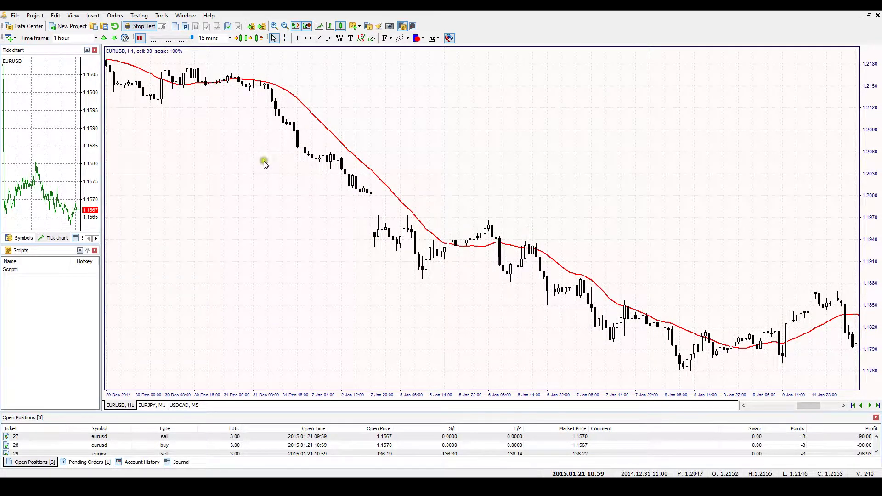
{"action": "left_click", "coordinate": [74, 16]}
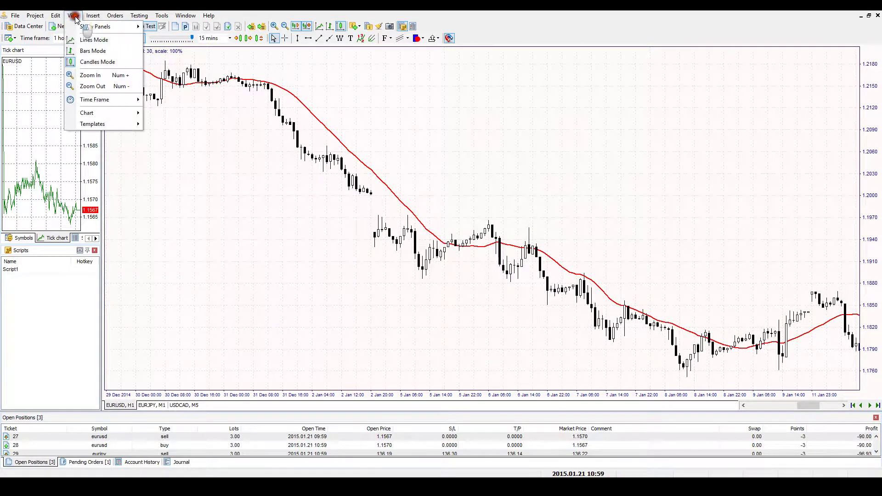
{"action": "left_click", "coordinate": [118, 76]}
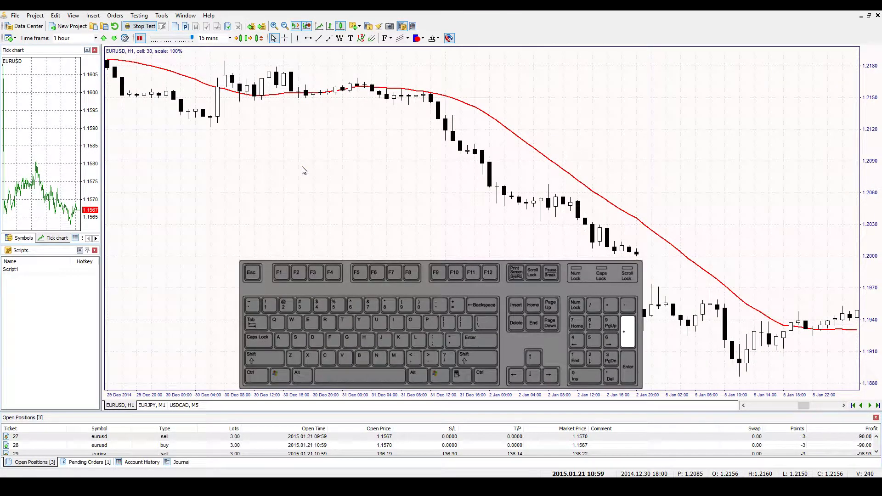
{"action": "key", "text": "KP_Add"}
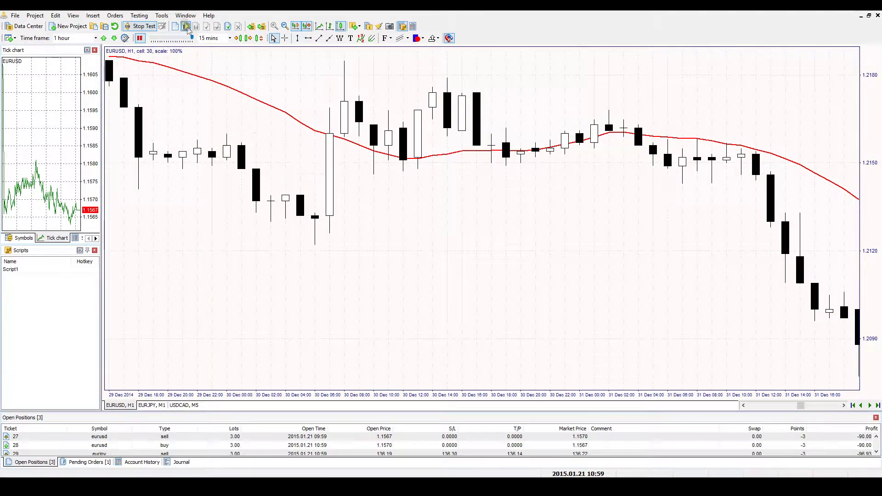
{"action": "left_click", "coordinate": [185, 15]}
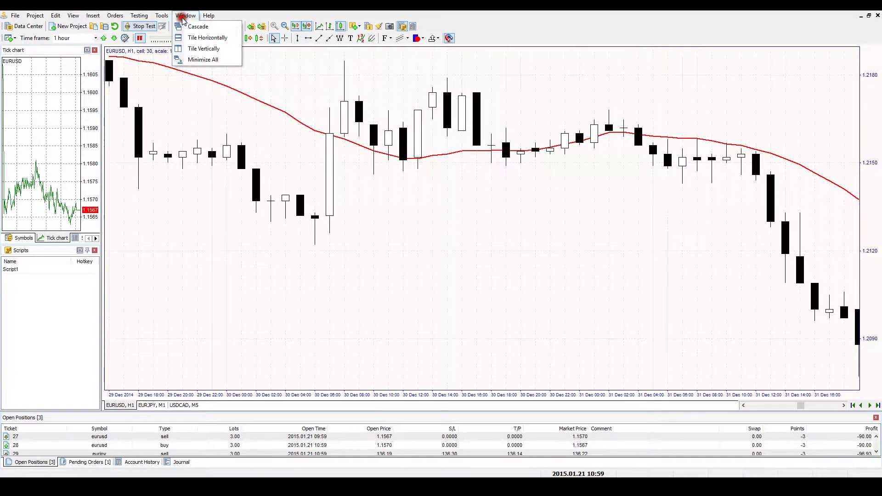
{"action": "left_click", "coordinate": [219, 31]}
{"action": "left_click", "coordinate": [183, 16]}
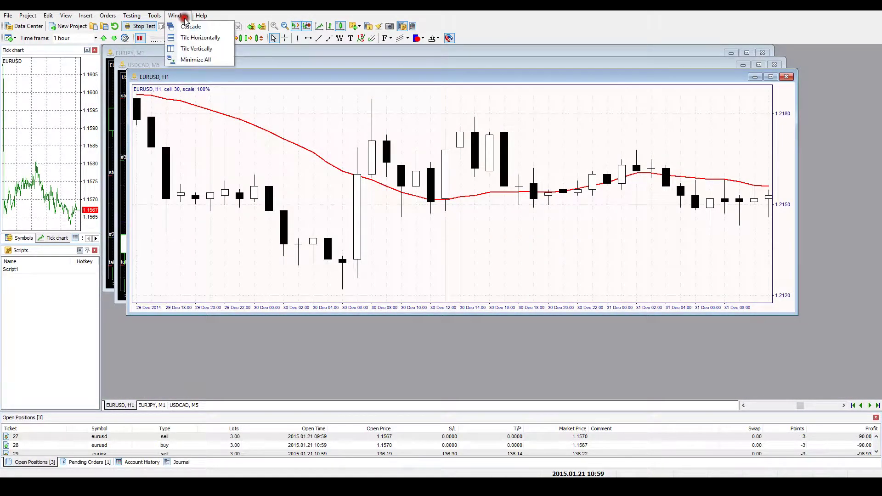
{"action": "left_click", "coordinate": [219, 39]}
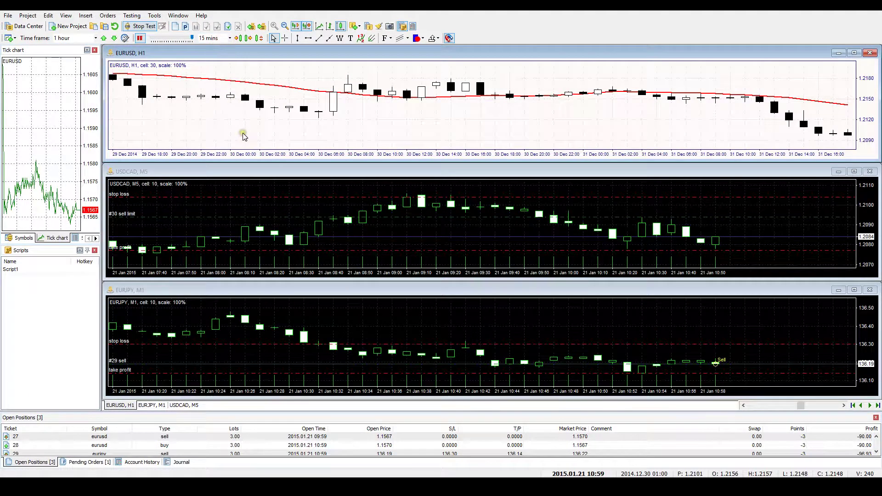
{"action": "left_click", "coordinate": [179, 16]}
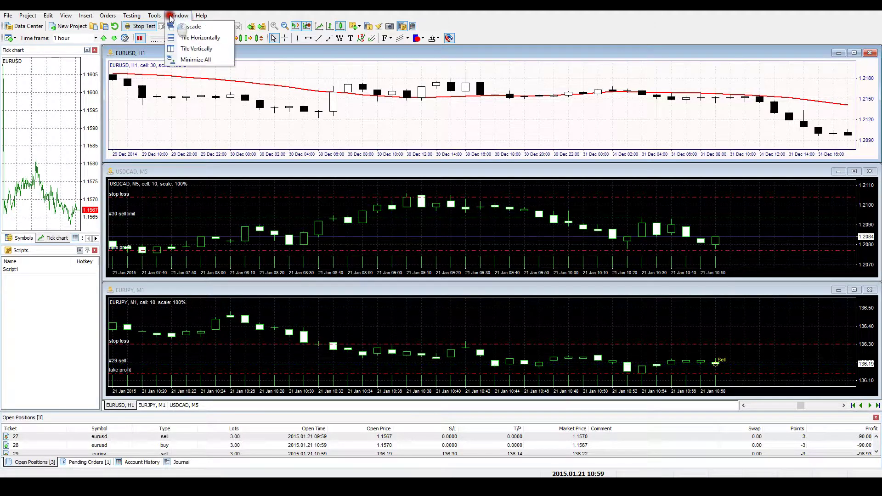
{"action": "left_click", "coordinate": [196, 48]}
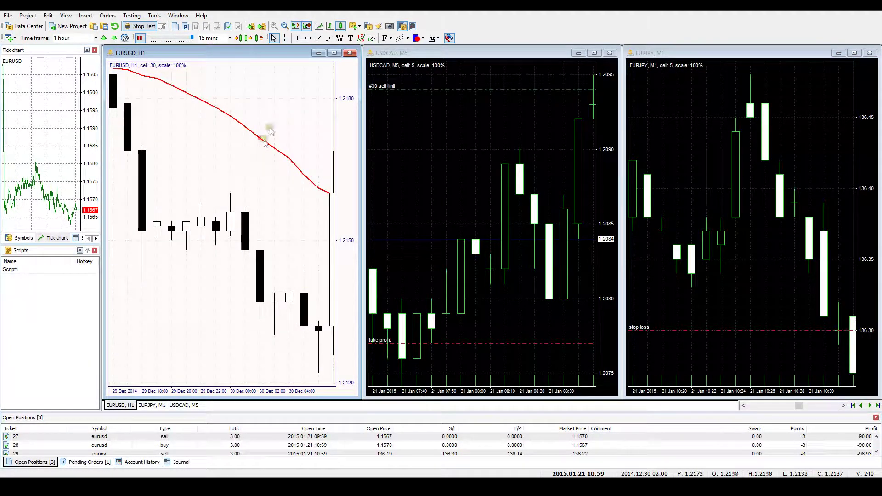
{"action": "left_click", "coordinate": [333, 54]}
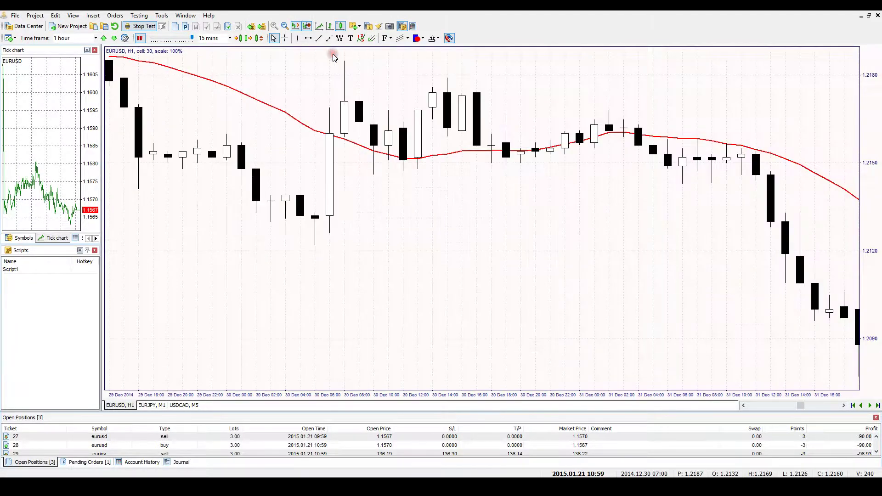
Show the Data Window, dock it as a tab beside Scripts, and scroll the Statistics results.
{"action": "left_click", "coordinate": [73, 15]}
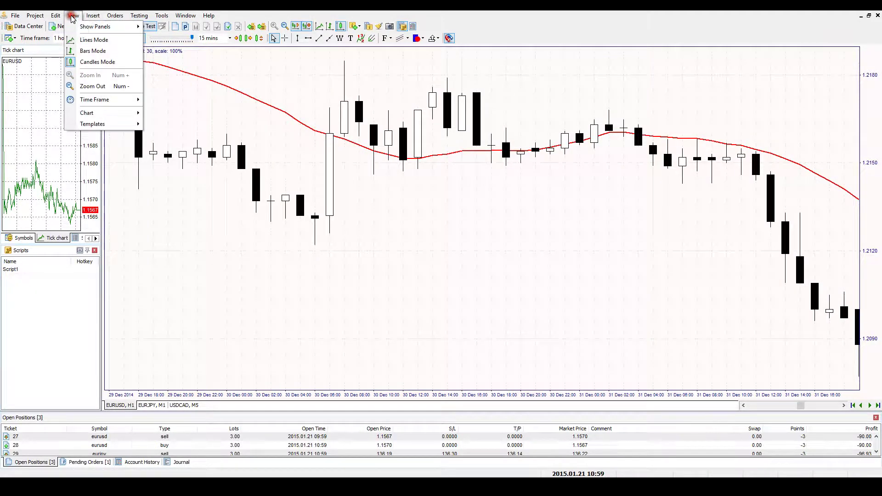
{"action": "mouse_move", "coordinate": [82, 29]}
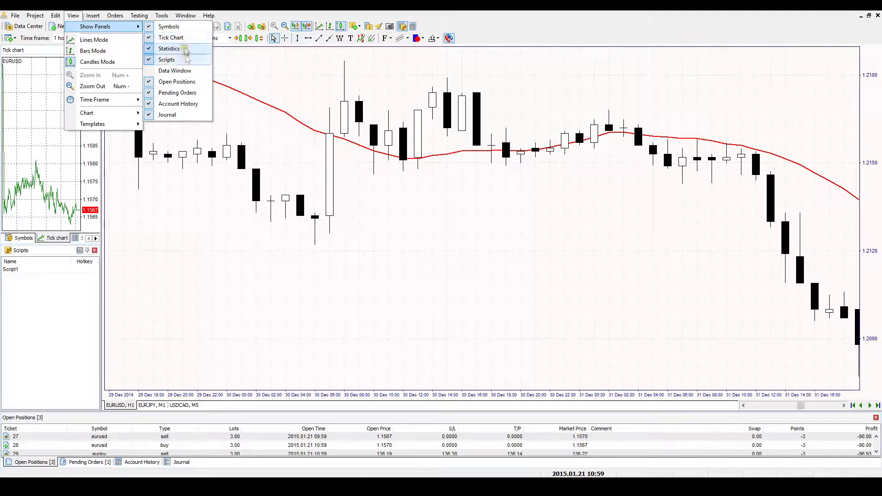
{"action": "left_click", "coordinate": [174, 70]}
{"action": "left_click_drag", "start_coordinate": [138, 55], "coordinate": [92, 260]}
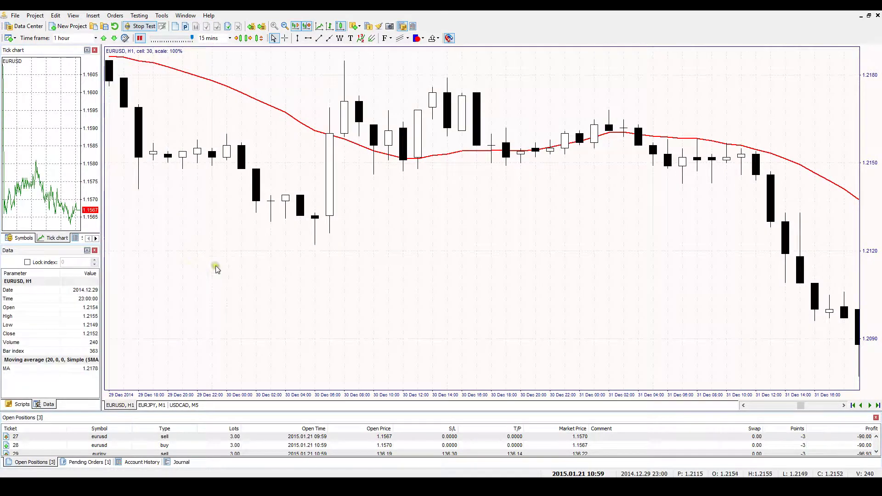
{"action": "left_click", "coordinate": [24, 238]}
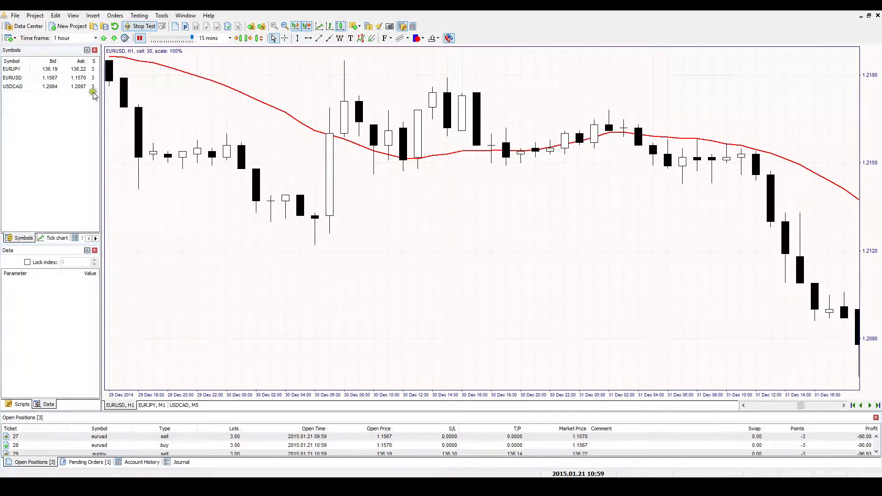
{"action": "left_click", "coordinate": [57, 237]}
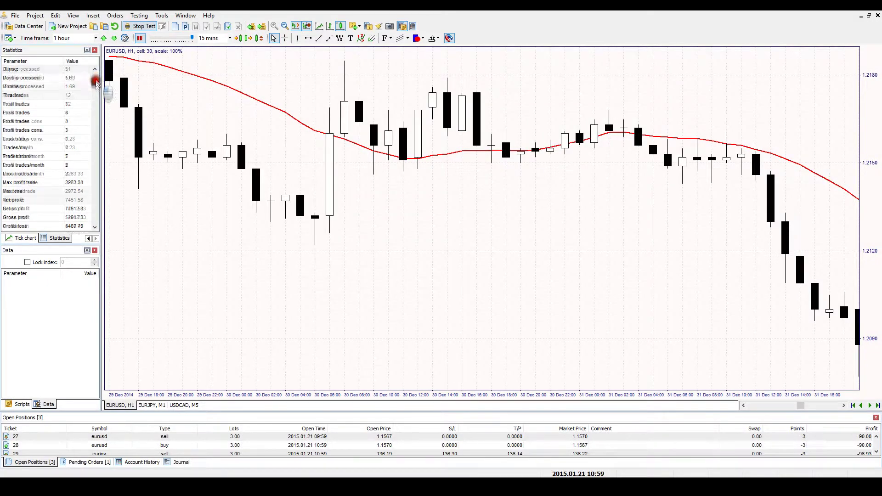
{"action": "left_click_drag", "start_coordinate": [96, 82], "coordinate": [96, 227]}
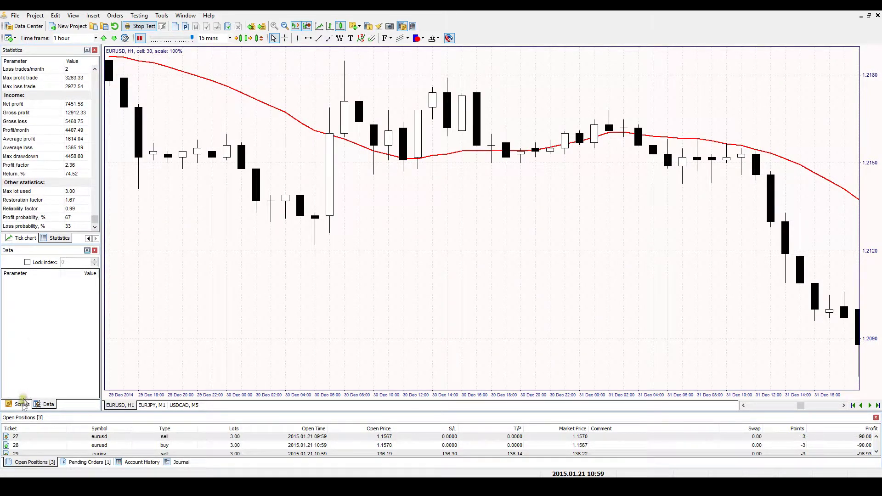
Return to the Data tab and lock its index to 3, showing the 2015.01.21 07:00 bar.
{"action": "left_click", "coordinate": [22, 403]}
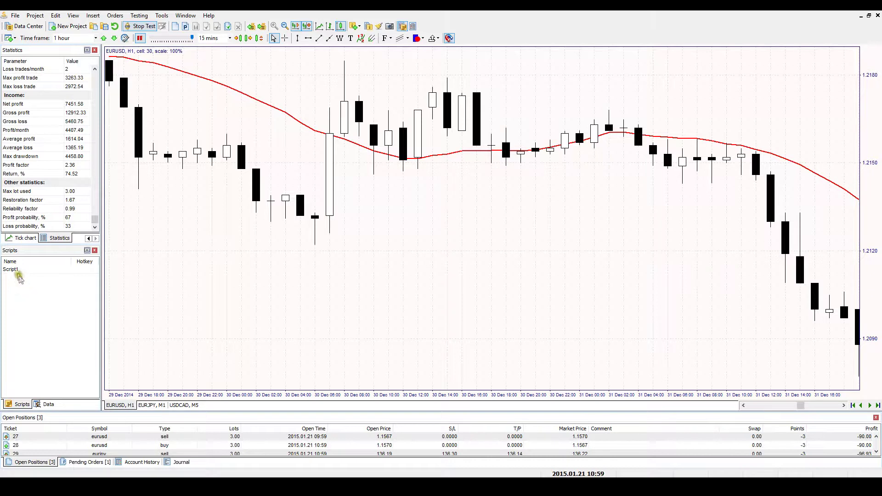
{"action": "left_click", "coordinate": [21, 275]}
{"action": "left_click", "coordinate": [46, 404]}
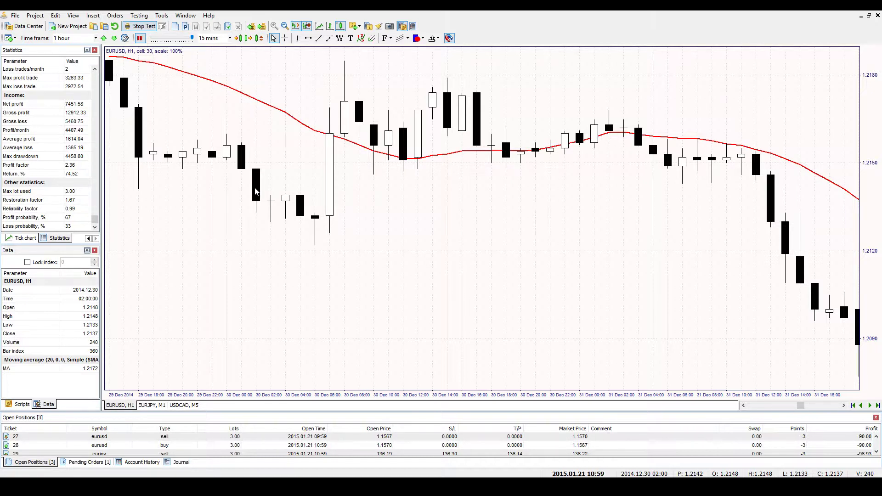
{"action": "left_click", "coordinate": [27, 262]}
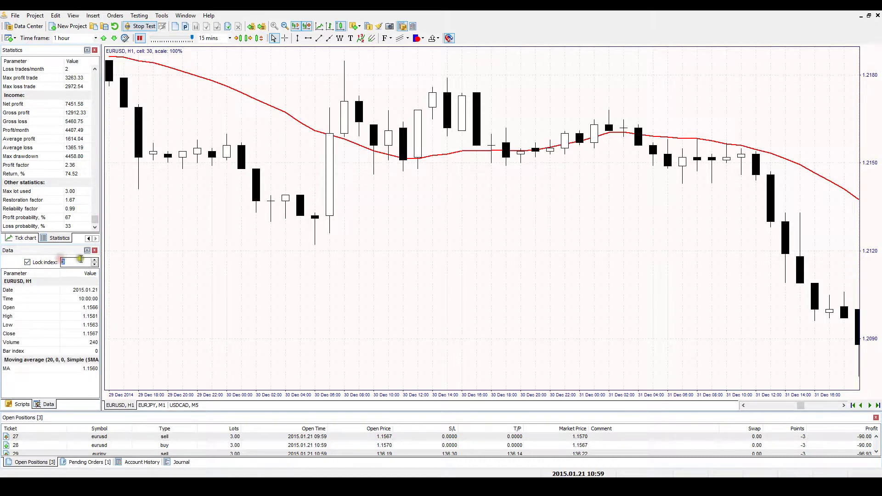
{"action": "double_click", "coordinate": [82, 261]}
{"action": "type", "text": "3"}
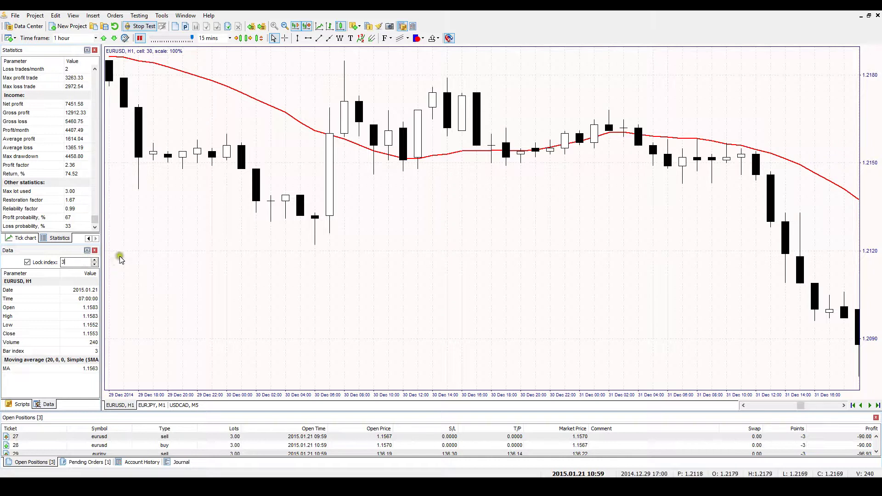
{"action": "left_click", "coordinate": [155, 256]}
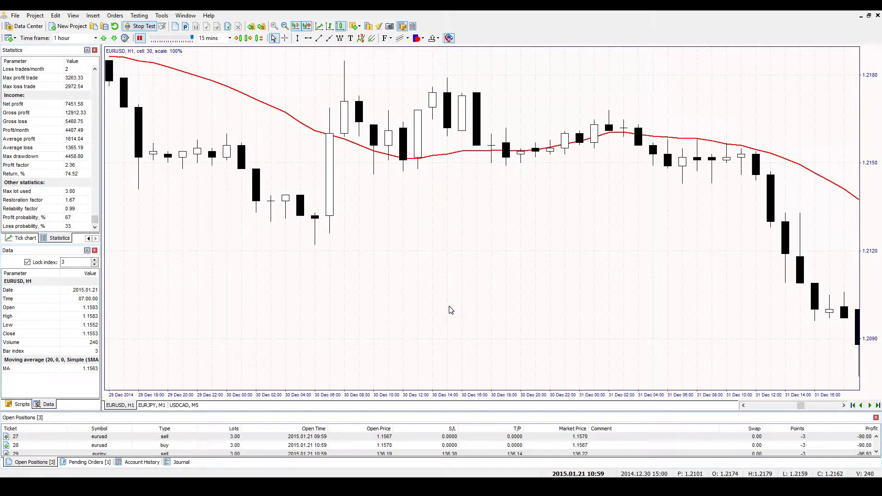
{"action": "left_click", "coordinate": [42, 463]}
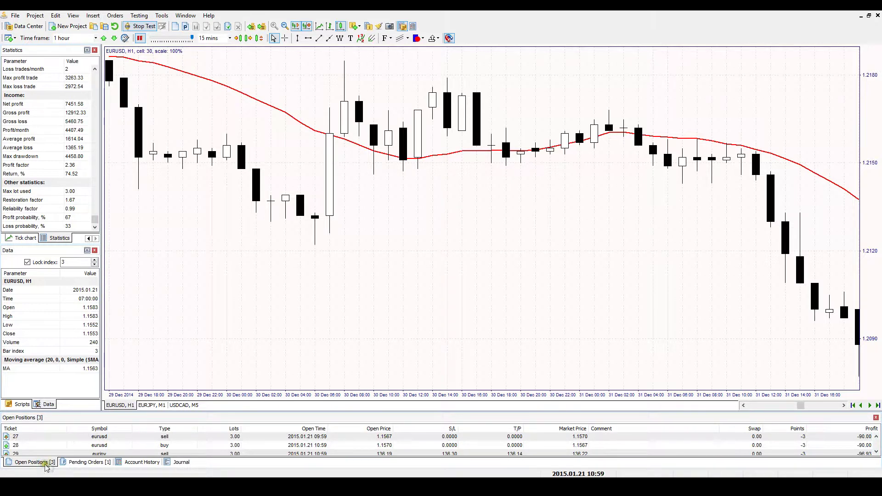
Look through Pending Orders and Account History, then clear the Journal's order messages.
{"action": "left_click", "coordinate": [80, 462]}
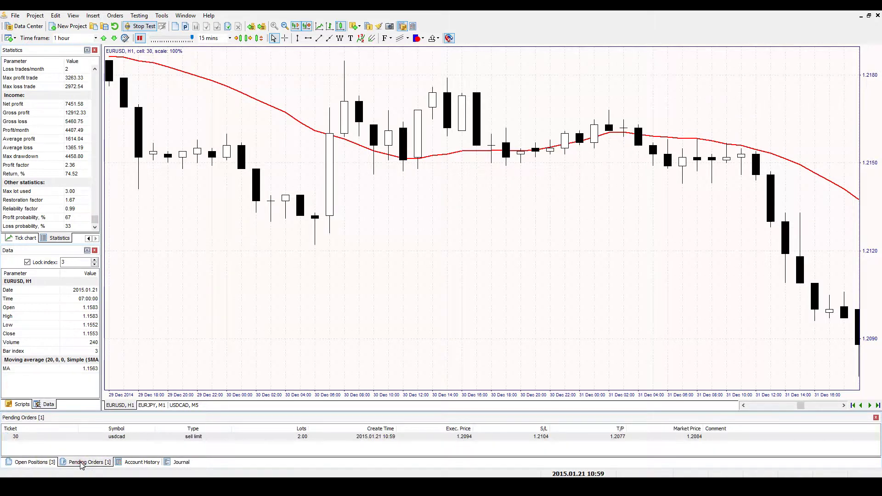
{"action": "left_click", "coordinate": [130, 463]}
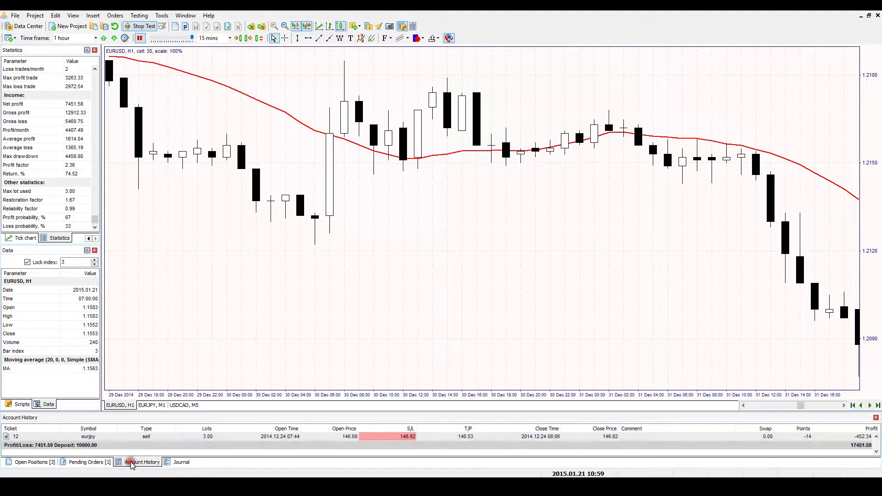
{"action": "left_click", "coordinate": [177, 463]}
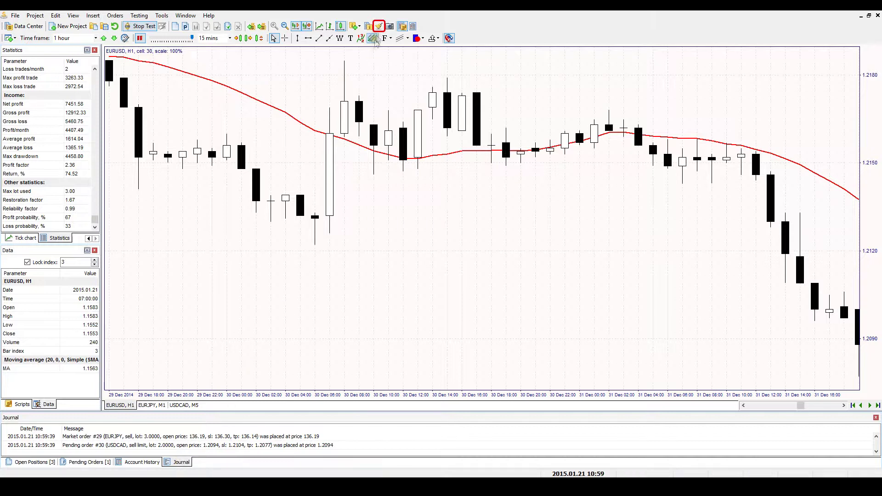
{"action": "left_click", "coordinate": [379, 26]}
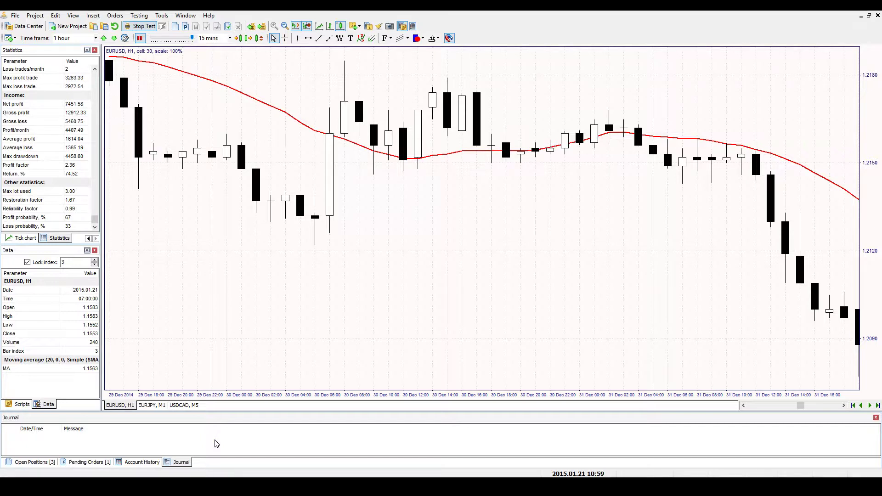
Open Tools > Options and start a new default buy order on the Default orders tab.
{"action": "left_click", "coordinate": [162, 15]}
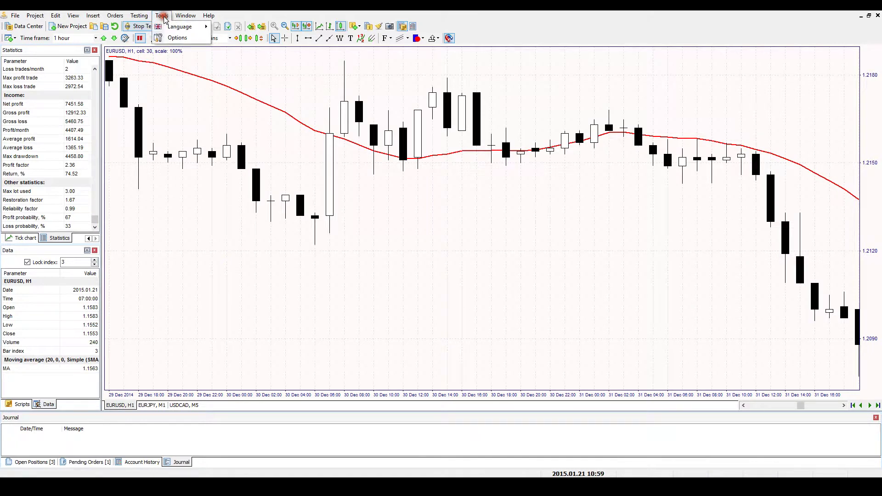
{"action": "mouse_move", "coordinate": [173, 28]}
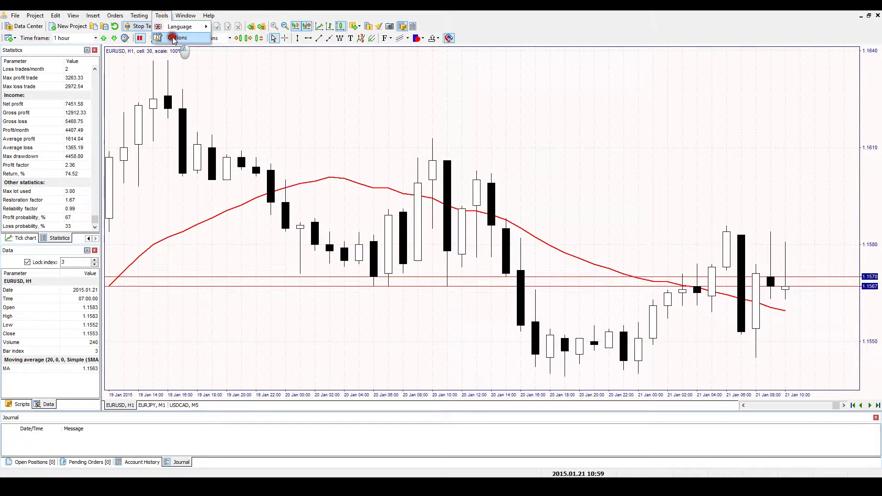
{"action": "left_click", "coordinate": [174, 38]}
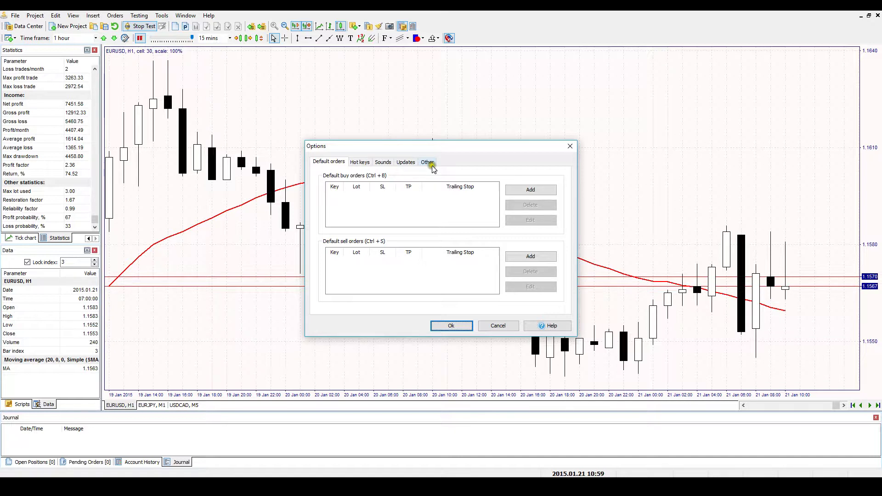
{"action": "left_click", "coordinate": [530, 194]}
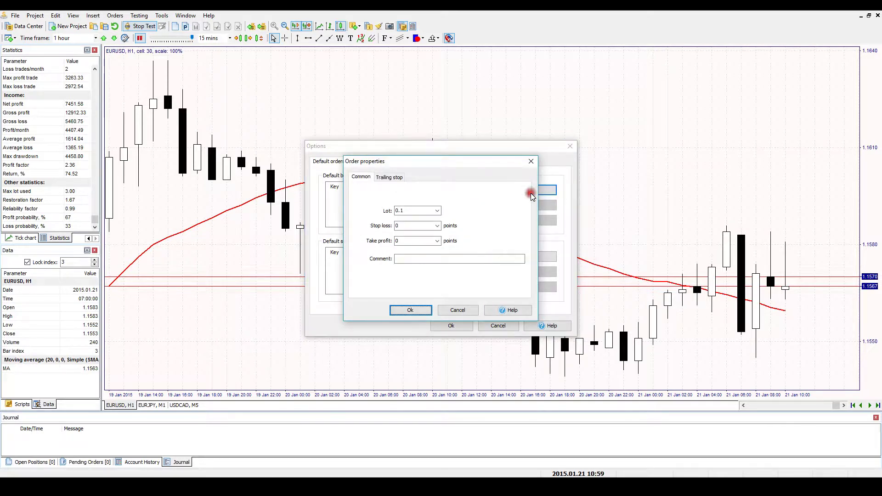
Save a default buy order of 0.2 lots with stop loss 40 and take profit 60.
{"action": "left_click", "coordinate": [436, 211]}
{"action": "left_click", "coordinate": [428, 225]}
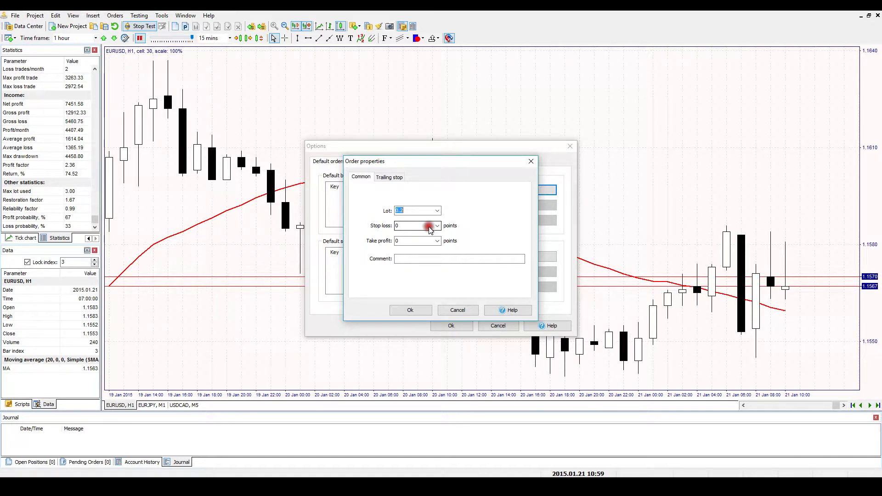
{"action": "left_click", "coordinate": [434, 226]}
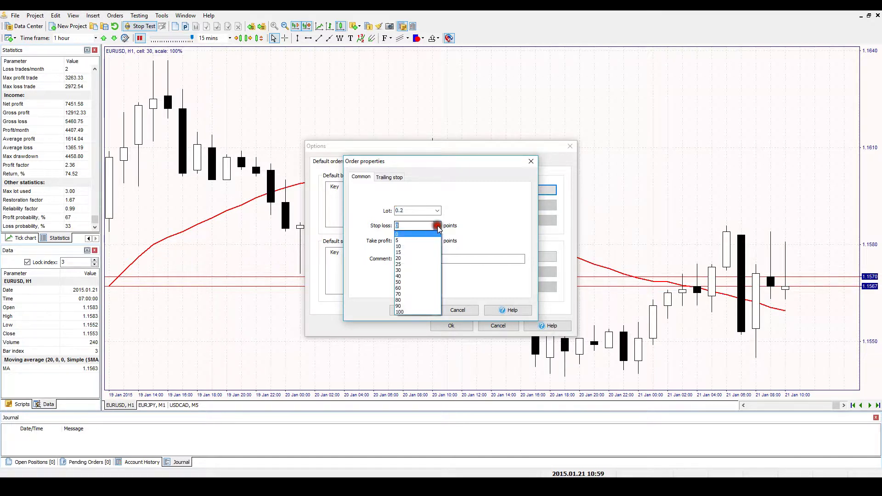
{"action": "left_click", "coordinate": [426, 276]}
{"action": "left_click", "coordinate": [436, 241]}
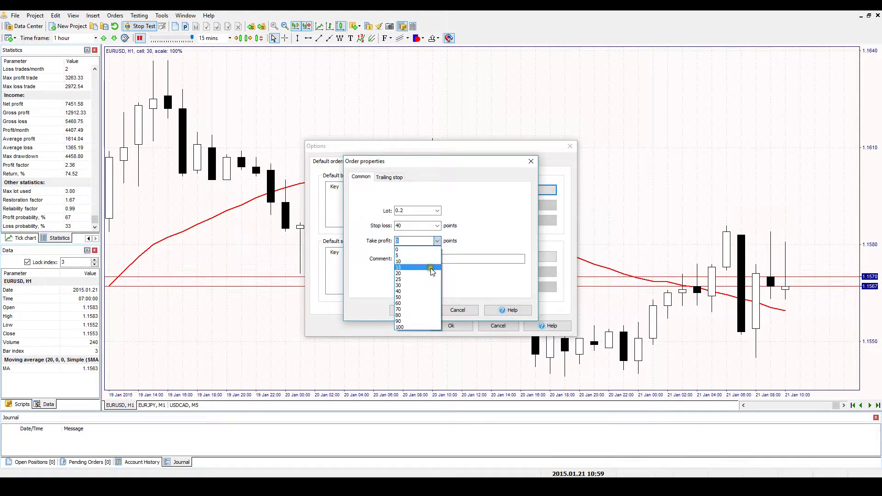
{"action": "left_click", "coordinate": [423, 298]}
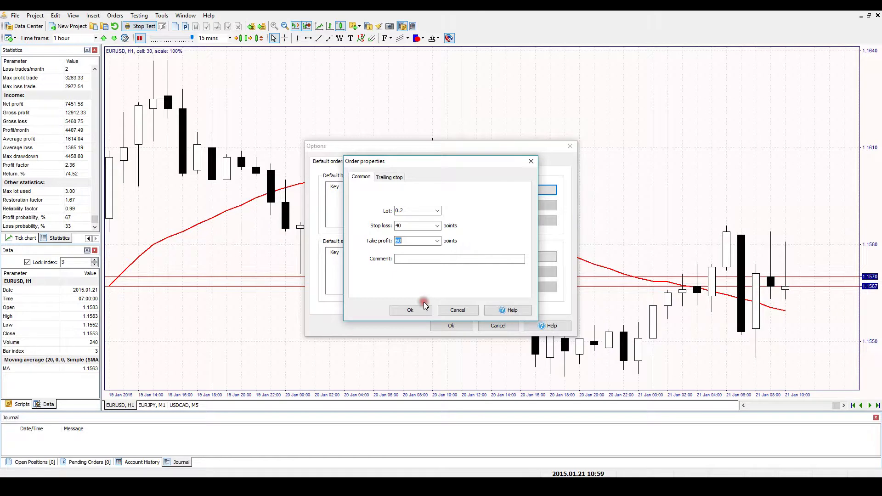
{"action": "left_click", "coordinate": [403, 259]}
{"action": "left_click", "coordinate": [405, 311]}
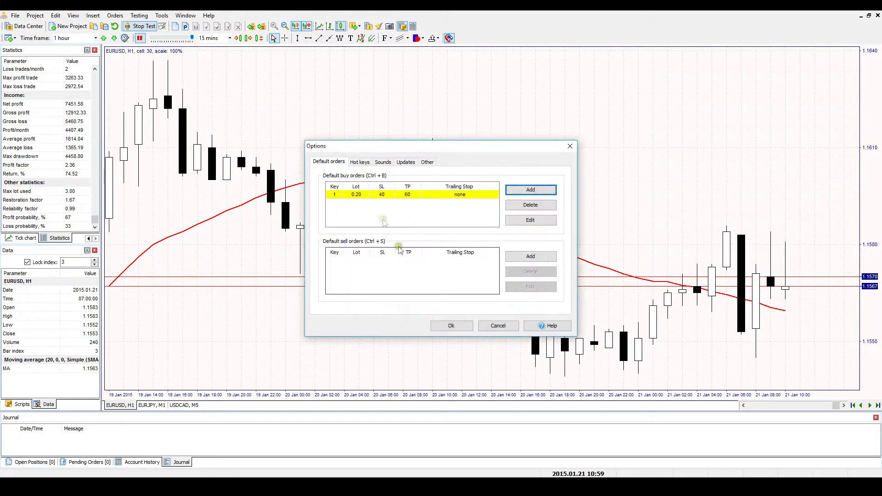
{"action": "left_click", "coordinate": [440, 325]}
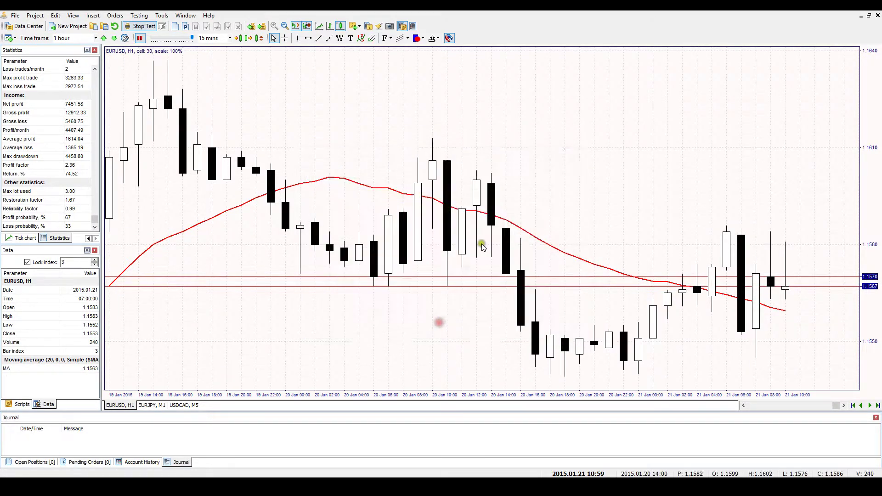
Place a EURUSD buy using the default order and reopen the Options.
{"action": "key", "text": "1"}
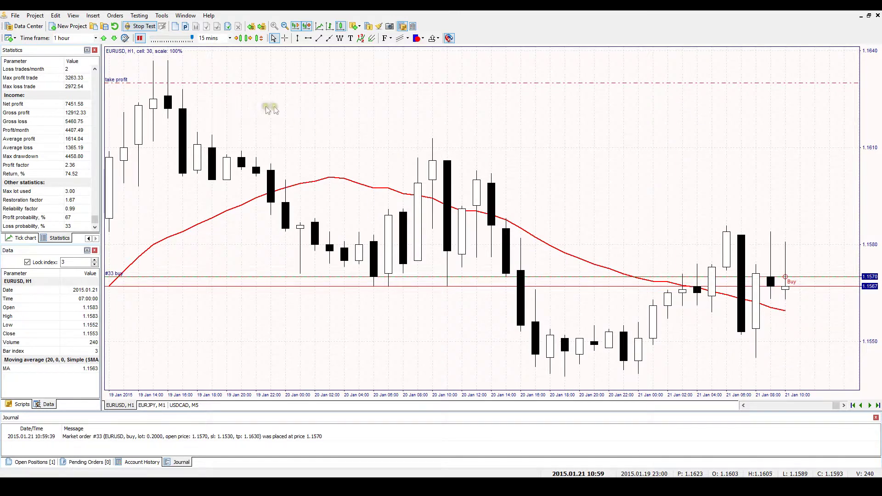
{"action": "left_click", "coordinate": [162, 15]}
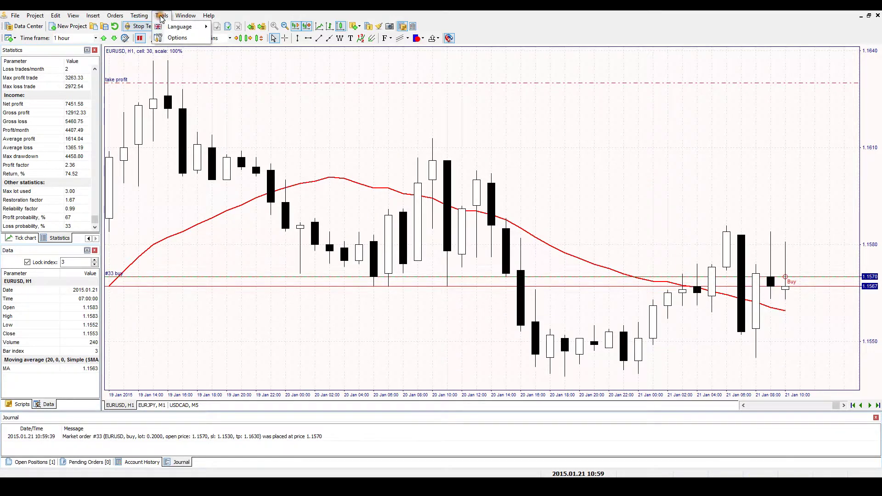
{"action": "left_click", "coordinate": [177, 35]}
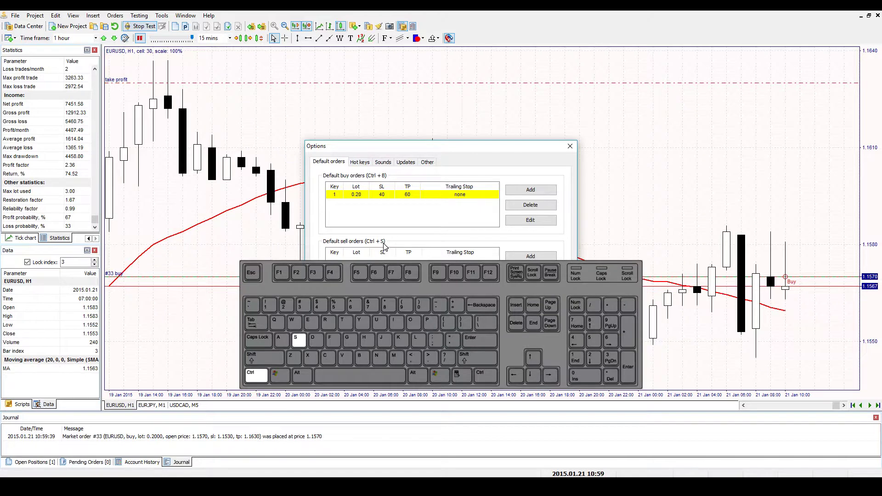
Assign Alt + Enter as the Duplicate Order hot key.
{"action": "left_click", "coordinate": [359, 162]}
{"action": "left_click_drag", "start_coordinate": [495, 191], "coordinate": [498, 299]}
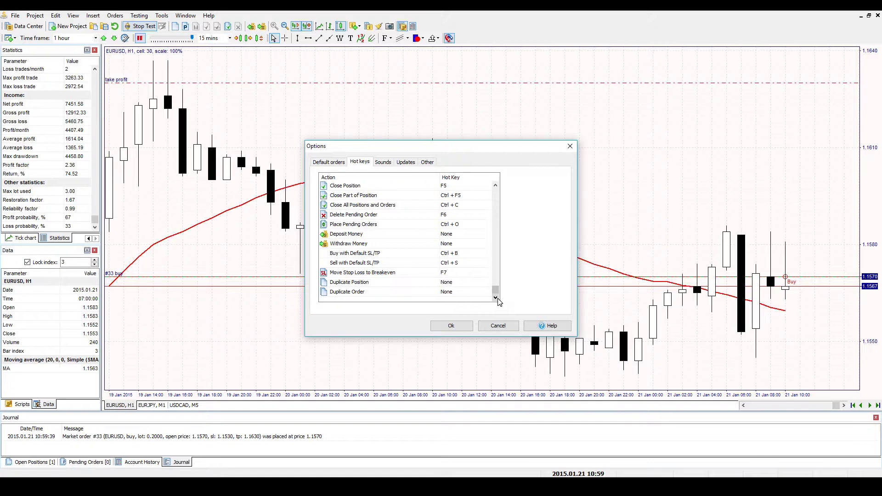
{"action": "left_click", "coordinate": [478, 292]}
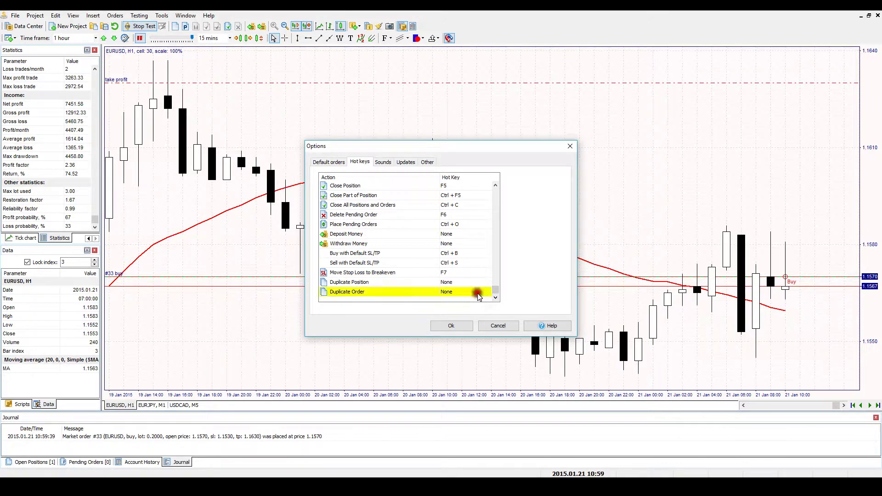
{"action": "left_click", "coordinate": [479, 294]}
{"action": "left_click_drag", "start_coordinate": [488, 307], "coordinate": [486, 382]}
{"action": "left_click", "coordinate": [480, 361]}
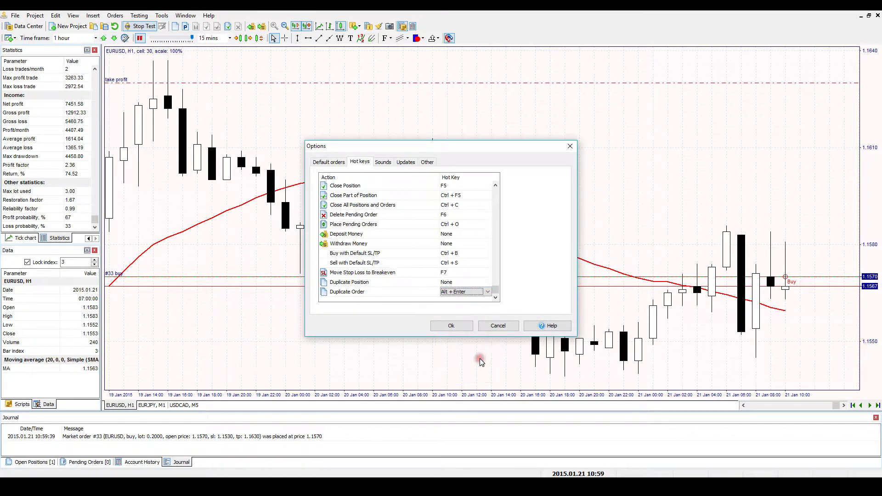
Review the start testing sound file path on the Sounds tab.
{"action": "left_click", "coordinate": [383, 162]}
{"action": "double_click", "coordinate": [347, 195]}
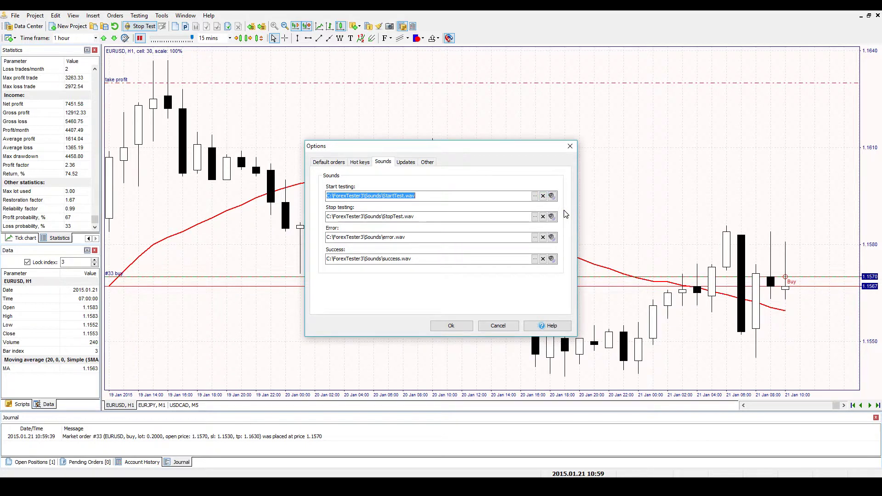
{"action": "left_click", "coordinate": [406, 163]}
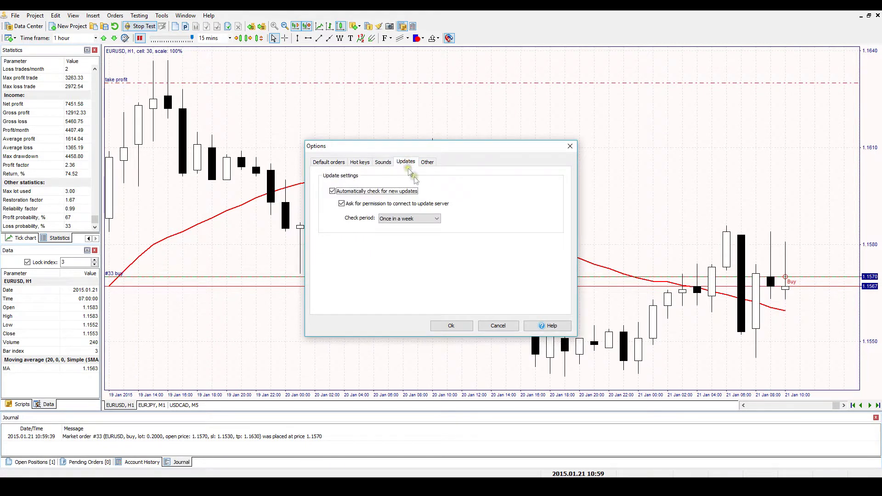
Turn off automatic update checks, leaving the weekly check period.
{"action": "left_click", "coordinate": [436, 218]}
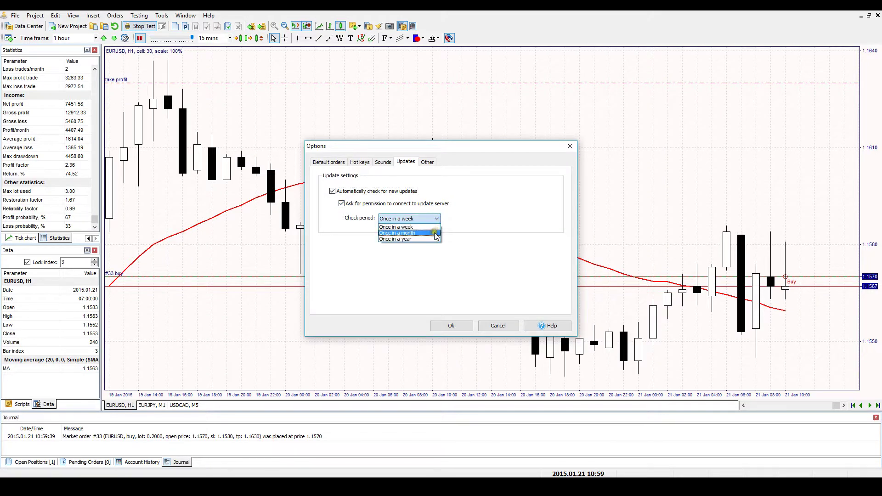
{"action": "left_click", "coordinate": [418, 264]}
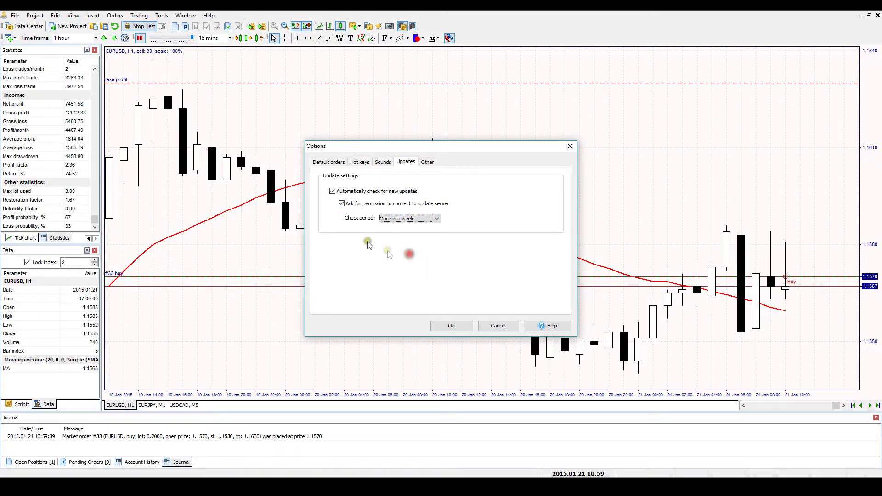
{"action": "left_click", "coordinate": [331, 191]}
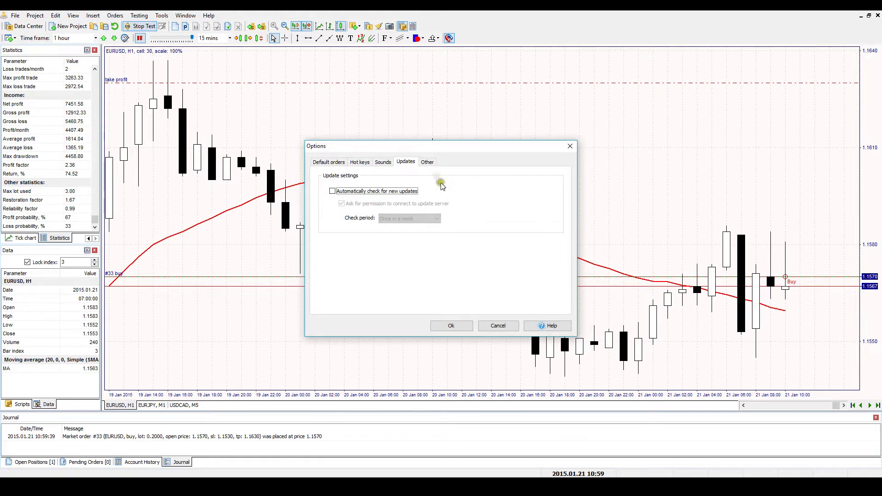
Tick 'Set pause when test started' and save the options.
{"action": "left_click", "coordinate": [427, 162]}
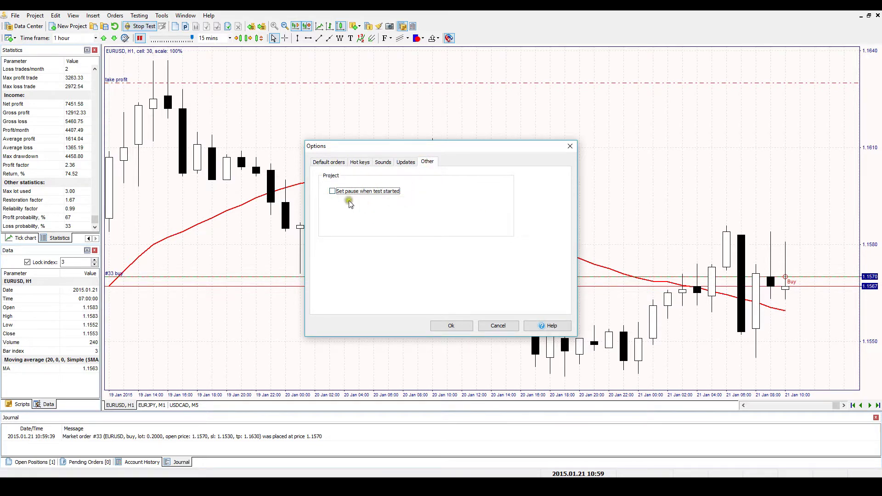
{"action": "left_click", "coordinate": [332, 191]}
{"action": "left_click", "coordinate": [439, 324]}
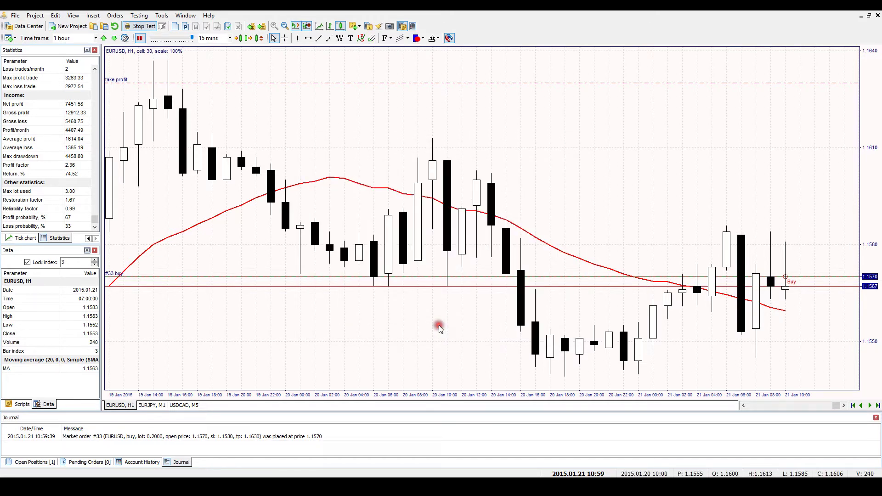